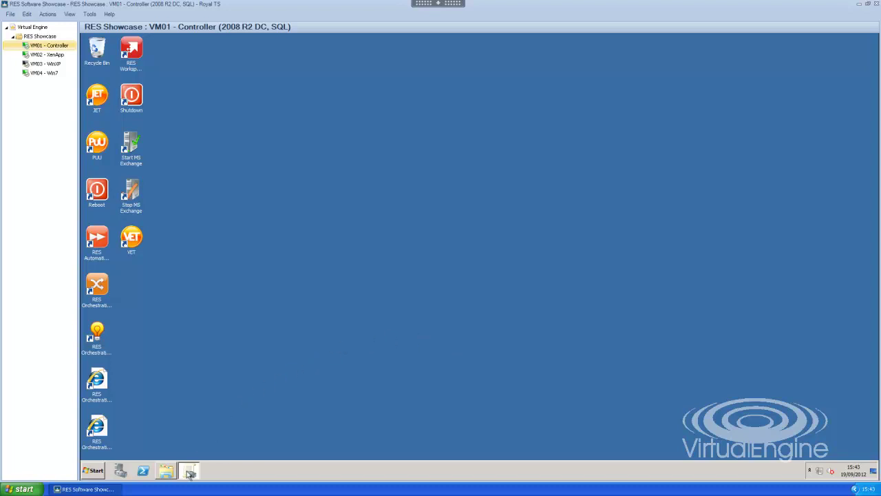
- Review the What's New VET 1.2 policy's computer and user administrative template settings and its links to Servers and Users
left_click(190, 473)
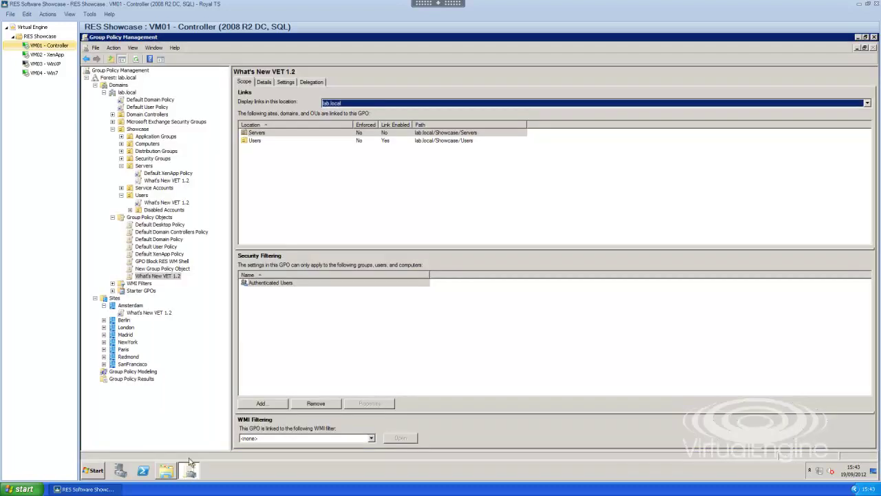
left_click(143, 277)
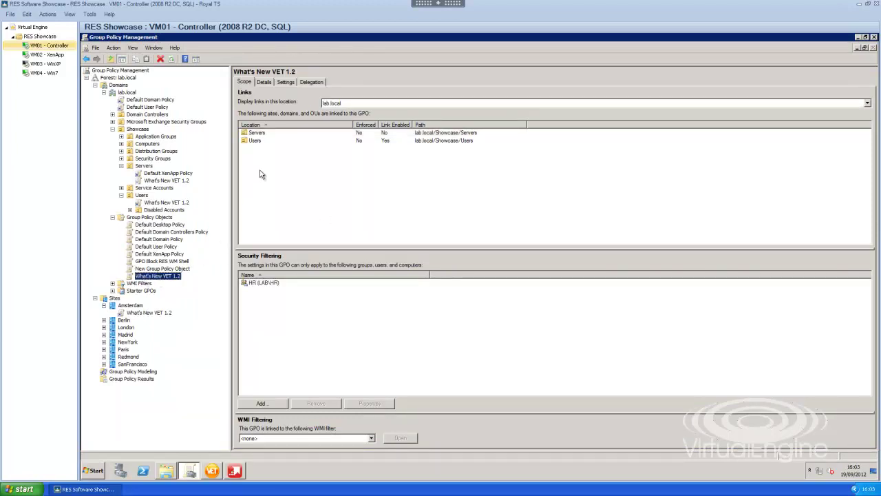
left_click(288, 83)
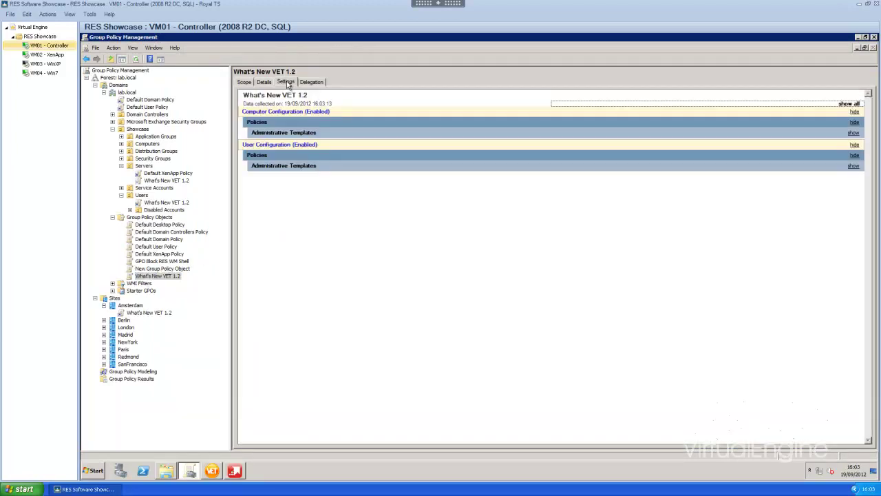
left_click(284, 166)
left_click(286, 187)
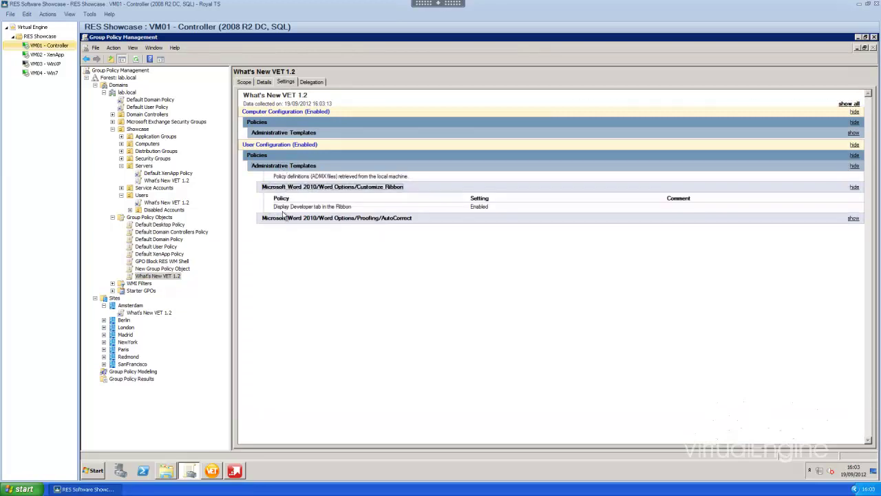
left_click(284, 218)
left_click(283, 132)
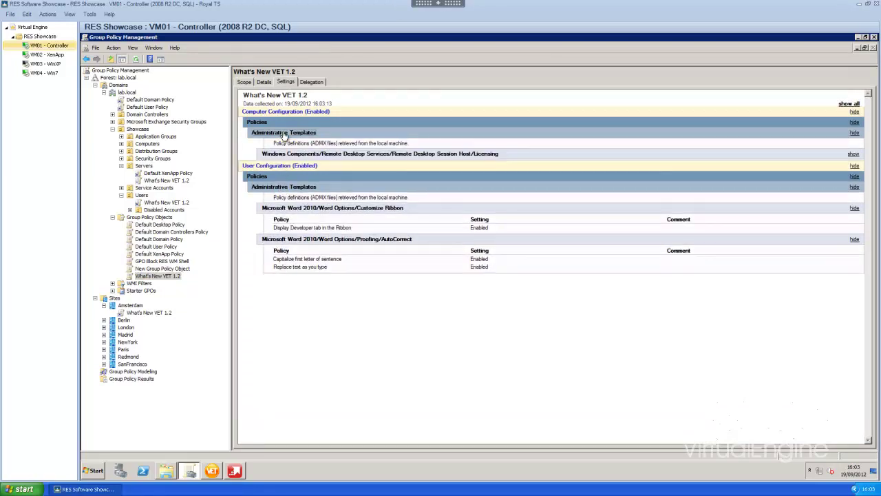
left_click(287, 154)
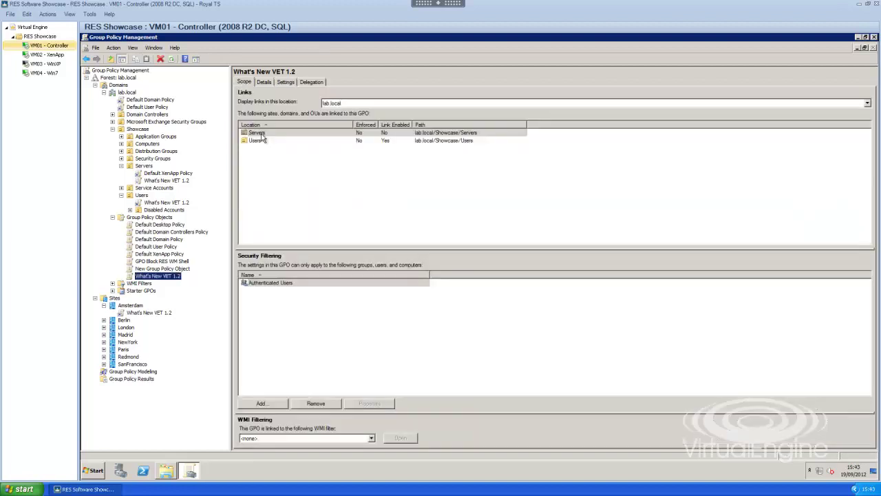
left_click(260, 134)
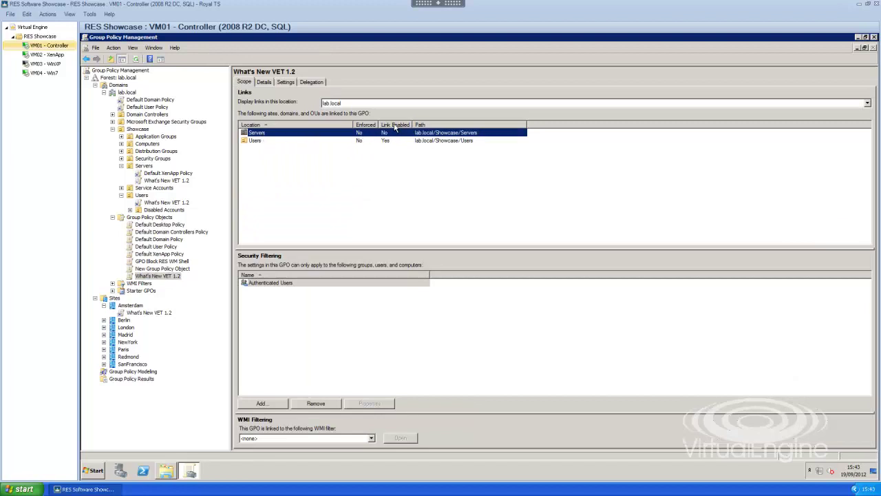
left_click(254, 141)
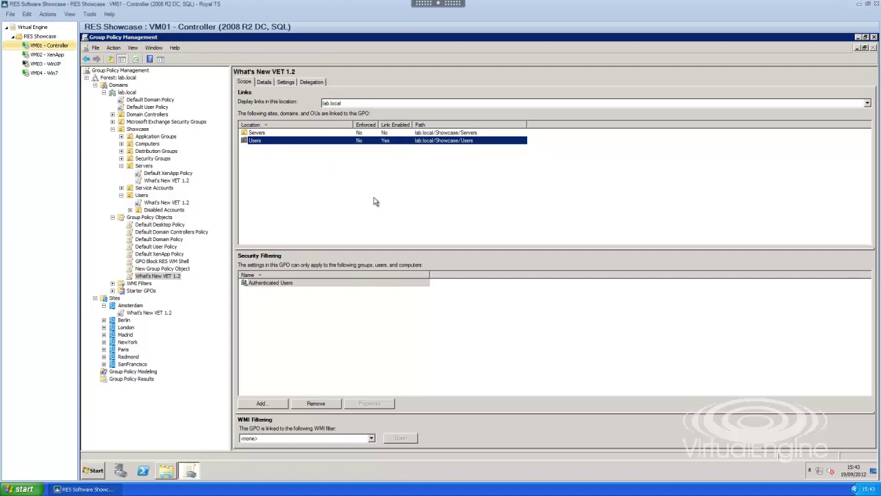
- Remove Authenticated Users from the security filtering of the What's New VET 1.2 policy
left_click(290, 283)
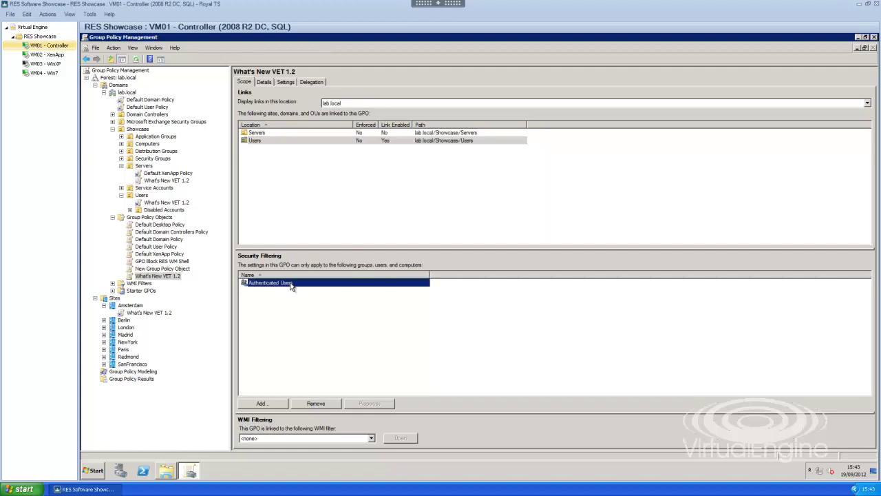
left_click(328, 404)
key("Return")
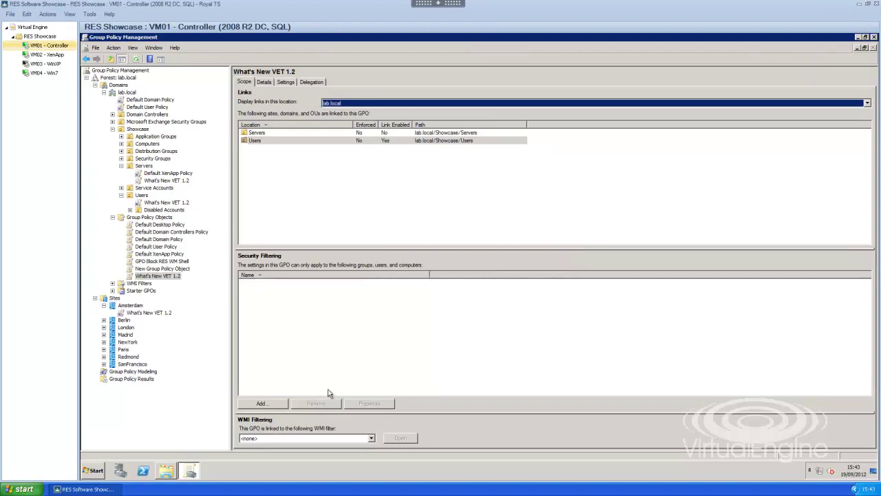
- Add the HR group to the policy's security filtering, choosing it from the names matching "hr"
left_click(279, 403)
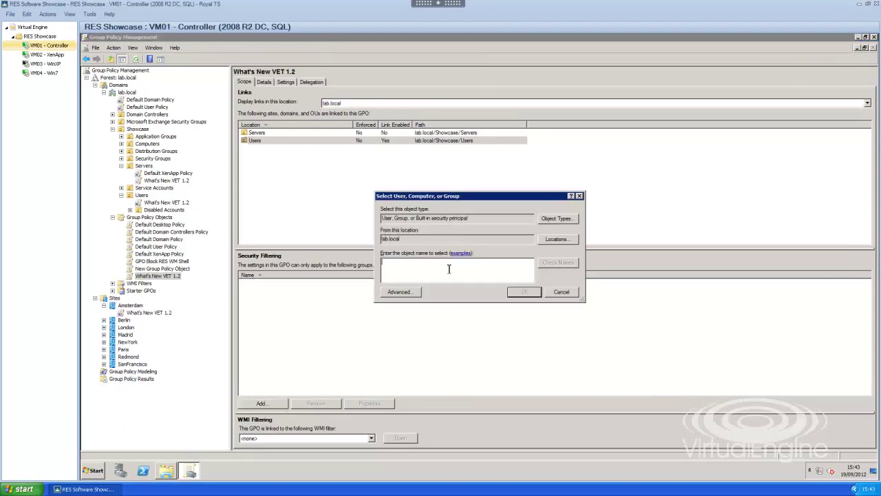
type("m")
left_click(570, 267)
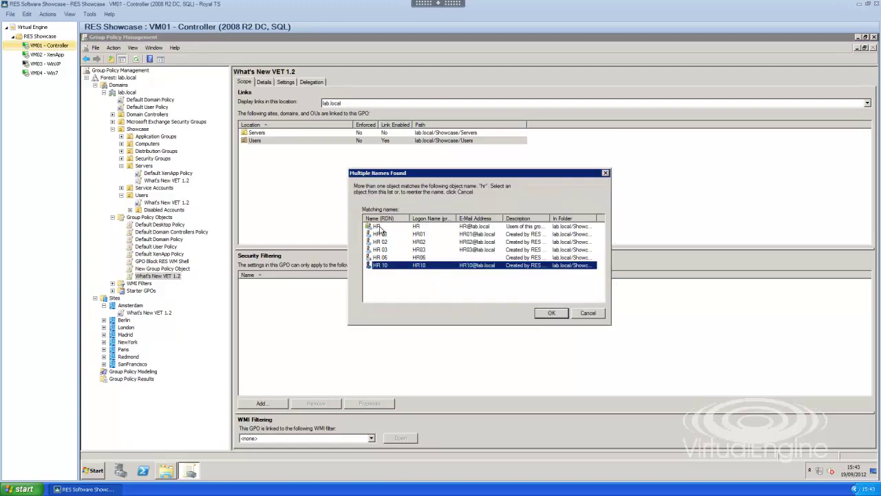
left_click(379, 227)
left_click(550, 314)
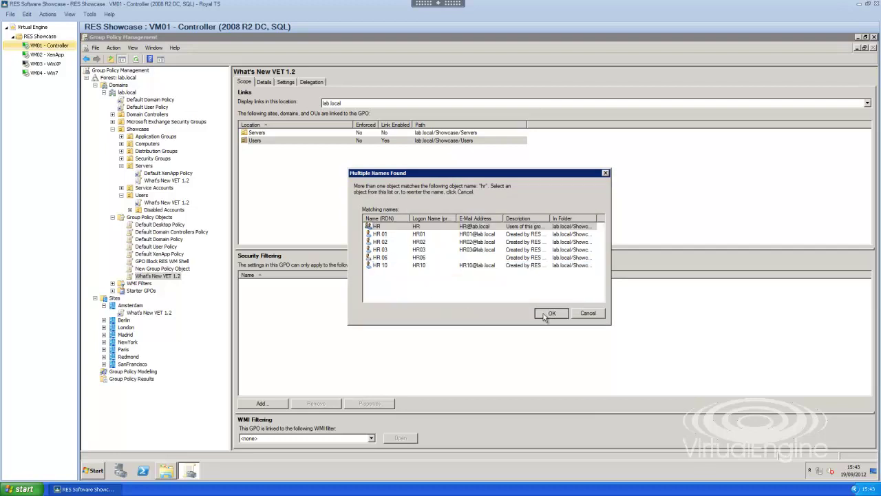
left_click(528, 293)
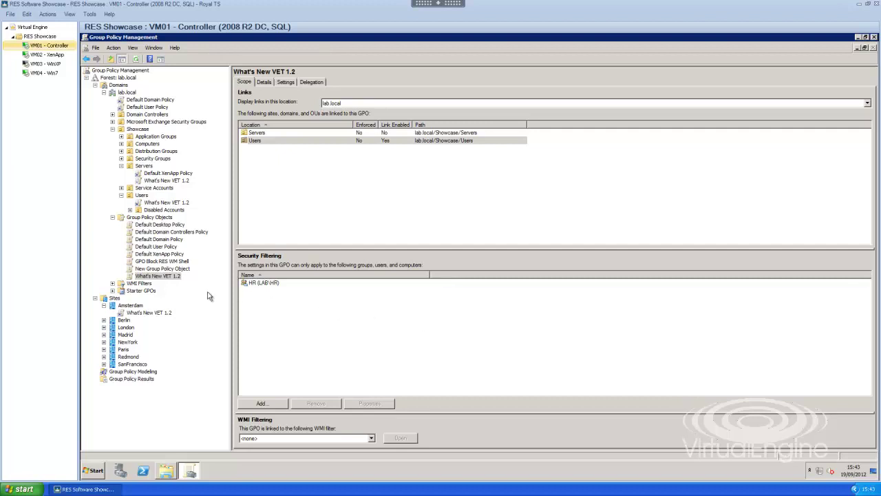
- Inspect the Domain Admins permissions, including Apply group policy, in the security properties of the What's New VET 1.2 policy
right_click(172, 277)
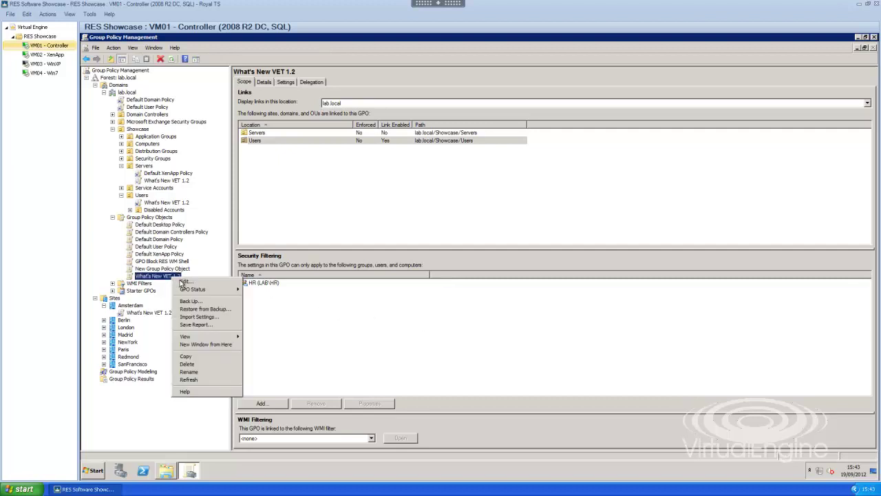
left_click(184, 281)
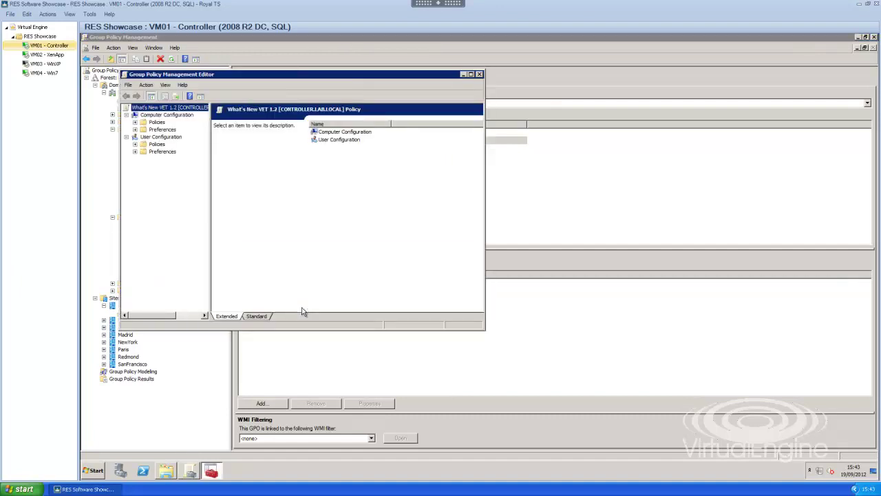
right_click(179, 109)
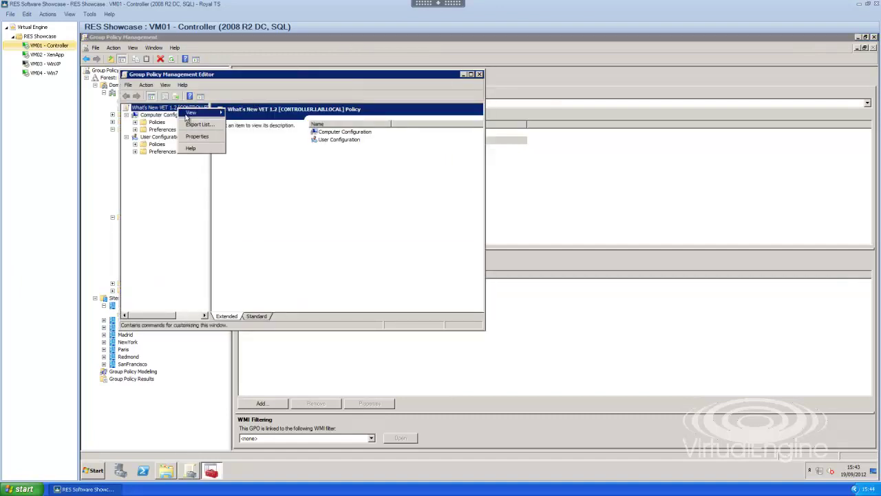
left_click(189, 137)
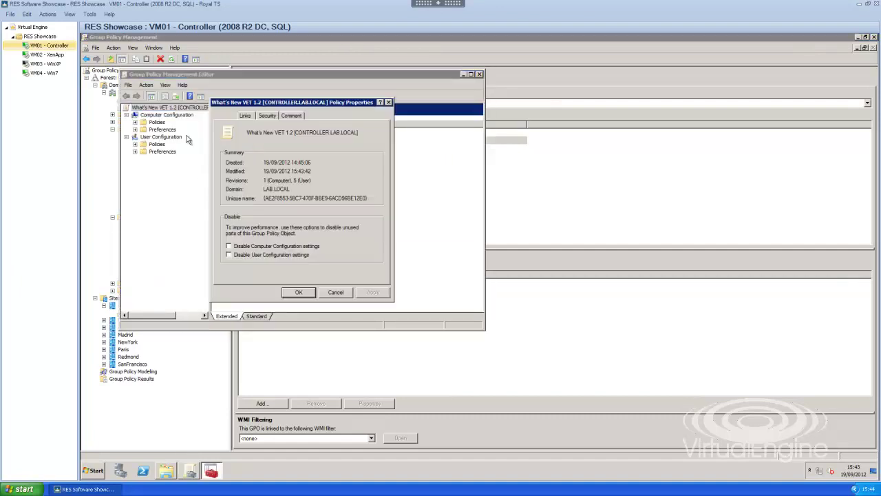
left_click(260, 116)
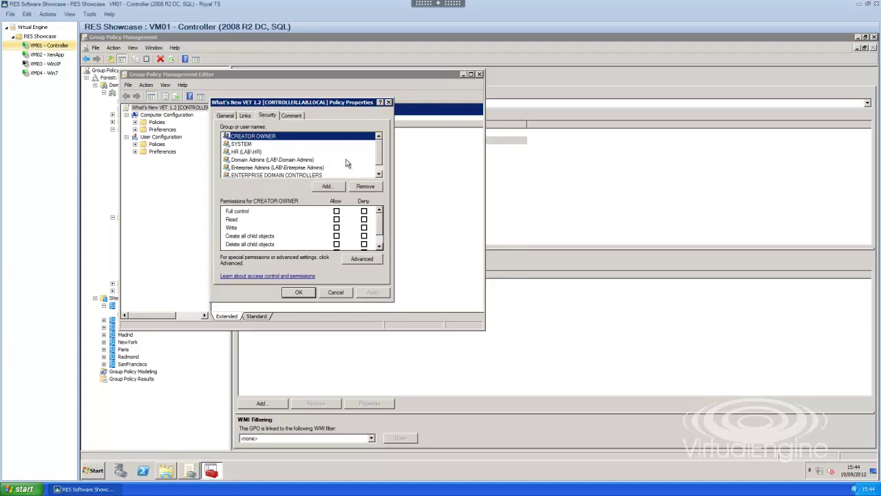
left_click(285, 160)
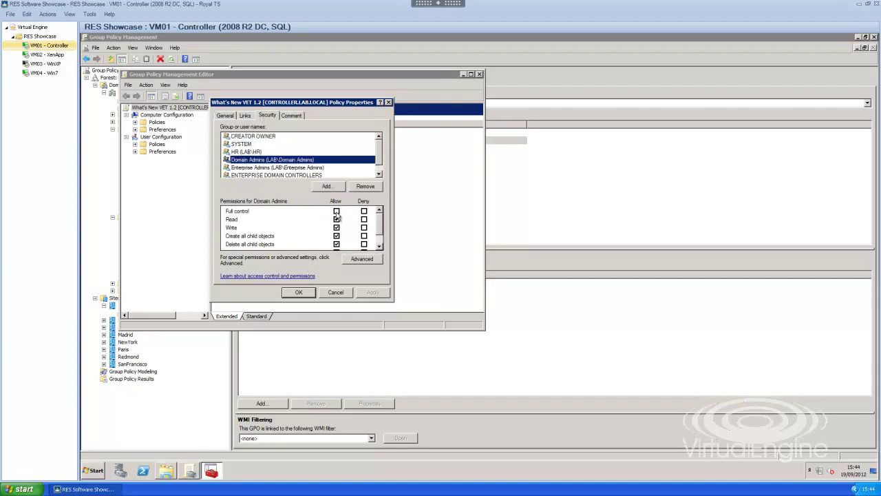
left_click(379, 248)
left_click(379, 247)
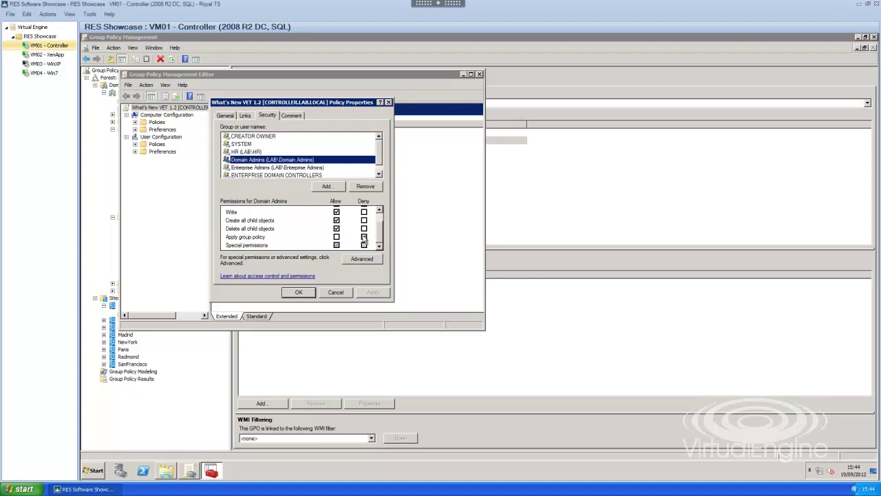
left_click(301, 292)
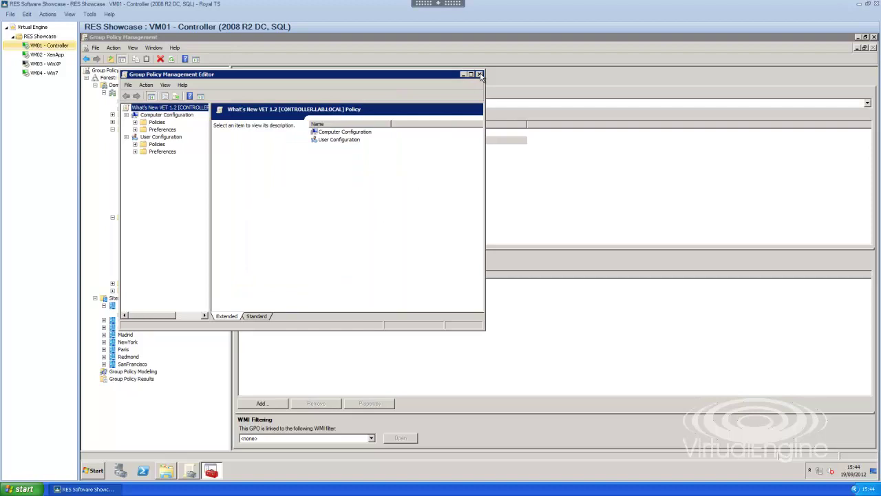
left_click(480, 74)
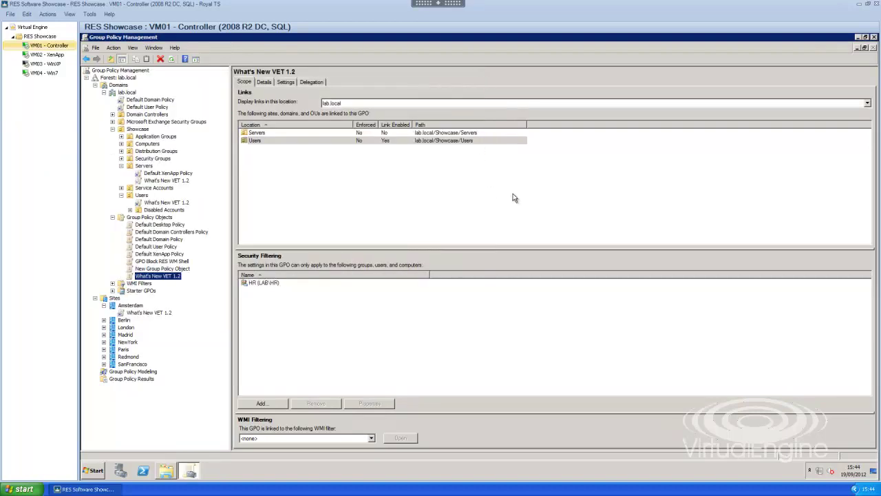
- Minimize Group Policy Management and launch the Virtual Engine Toolkit (VET)
left_click(859, 38)
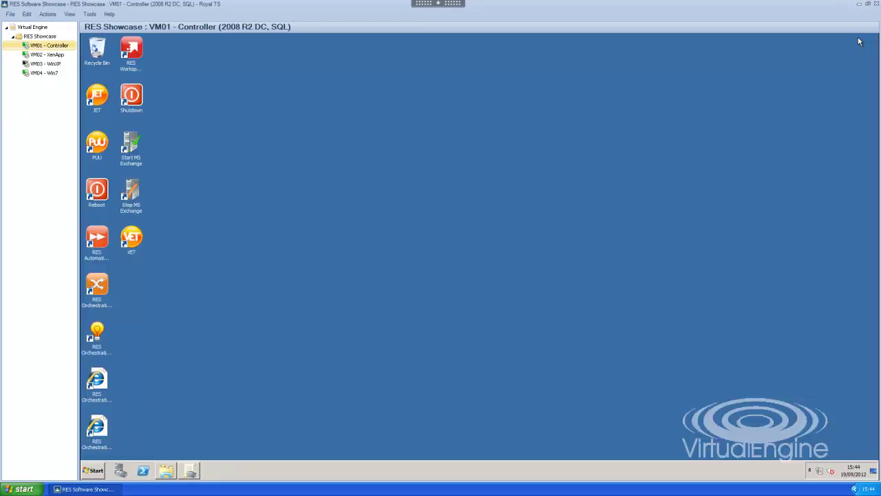
double_click(138, 237)
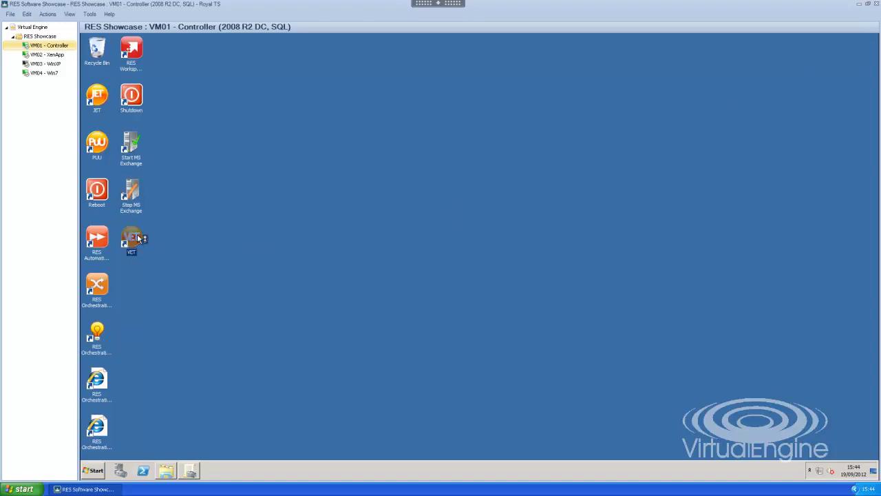
left_click(262, 269)
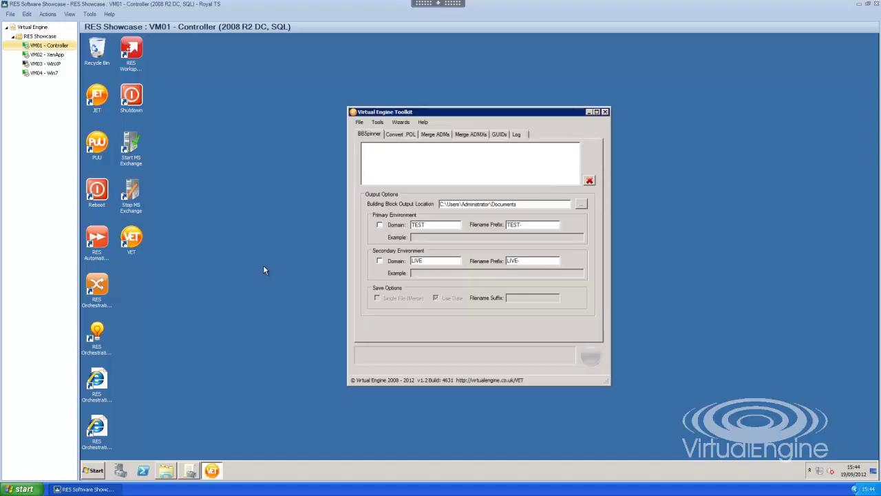
- Start the Convert Group Policy Objects wizard and scan the automatically detected domain for both user and machine GPOs
left_click(407, 123)
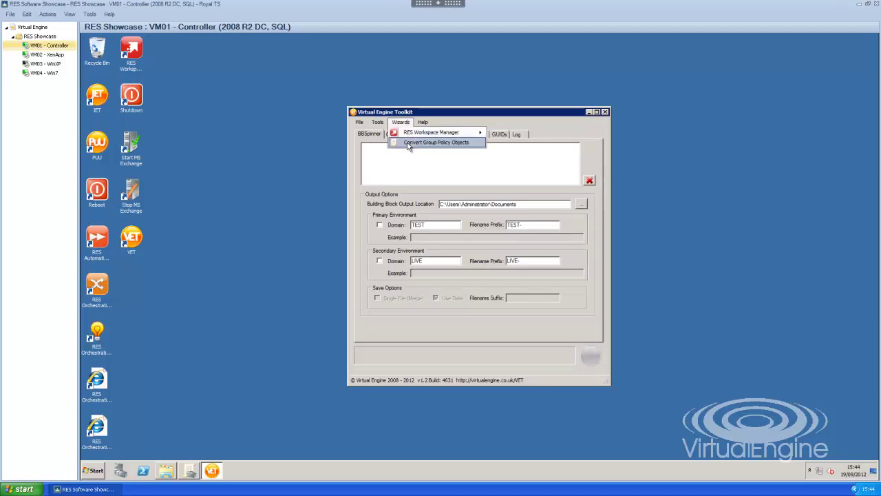
left_click(408, 142)
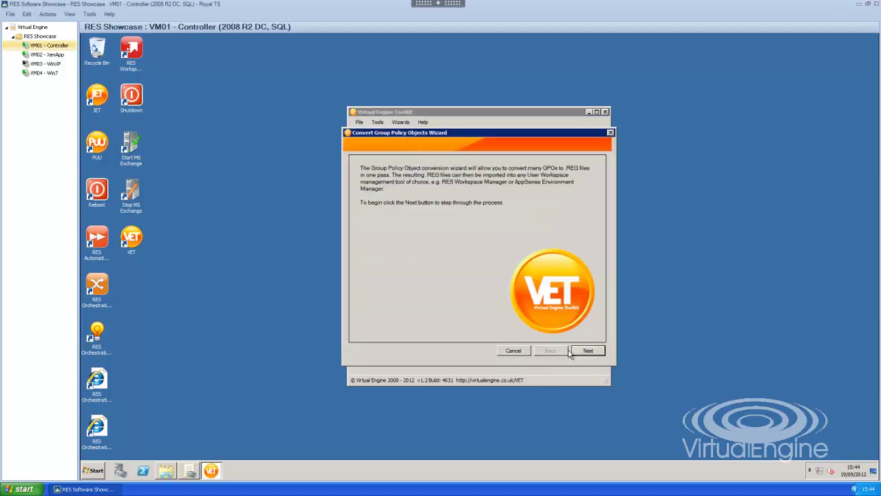
left_click(588, 351)
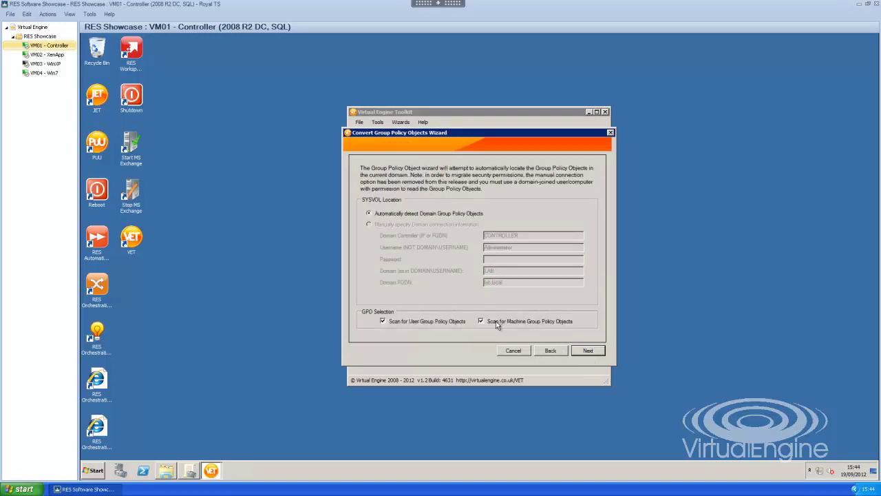
left_click(586, 350)
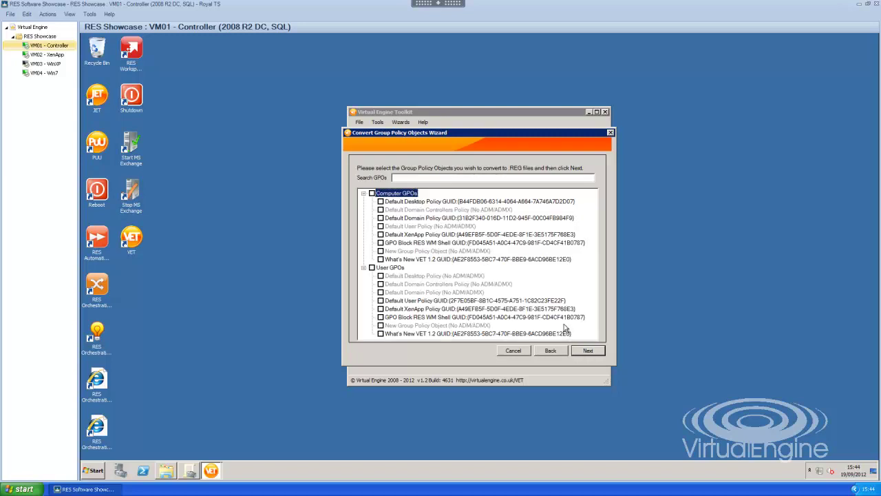
- Search the wizard's GPO list for "xenapp", and clear the search
left_click(415, 178)
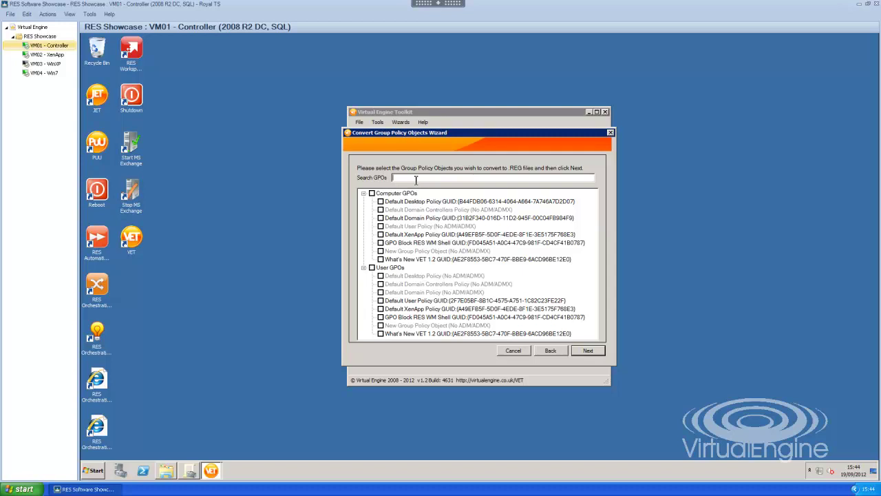
type("xenapp")
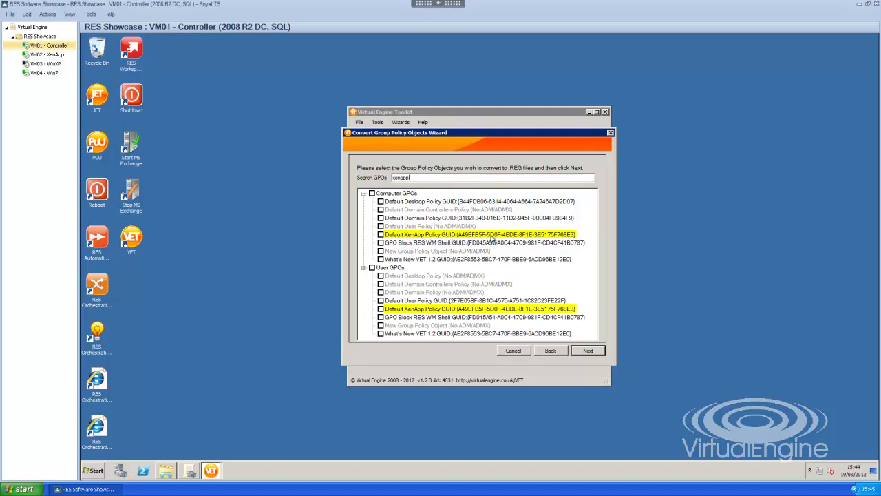
key("BackSpace")
key("BackSpace")
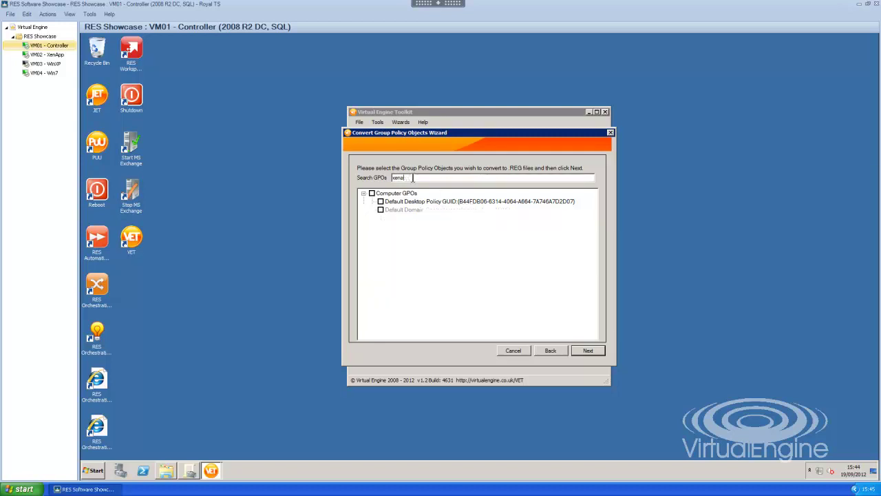
key("BackSpace")
key("BackSpace")
key("BackSpace")
key("BackSpace")
- Search the wizard's GPO list for "block", and clear the search
type("block")
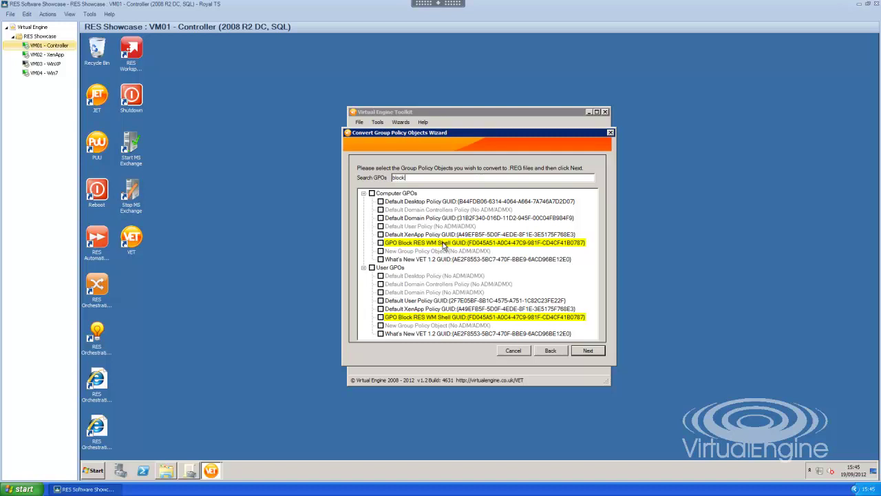
key("BackSpace")
key("BackSpace")
key("BackSpace")
key("BackSpace")
key("BackSpace")
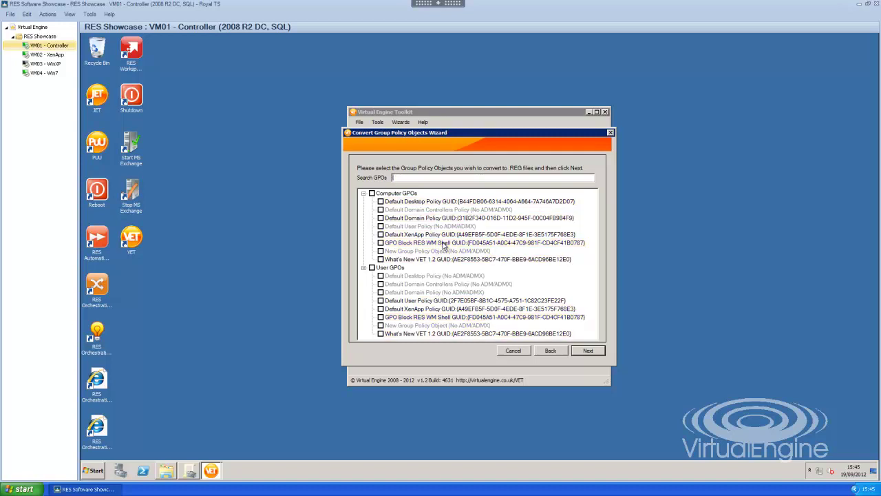
- Search the GPO list for "vet", select What's New VET 1.2 under User GPOs, and keep the default output folder and migration options
type("vet")
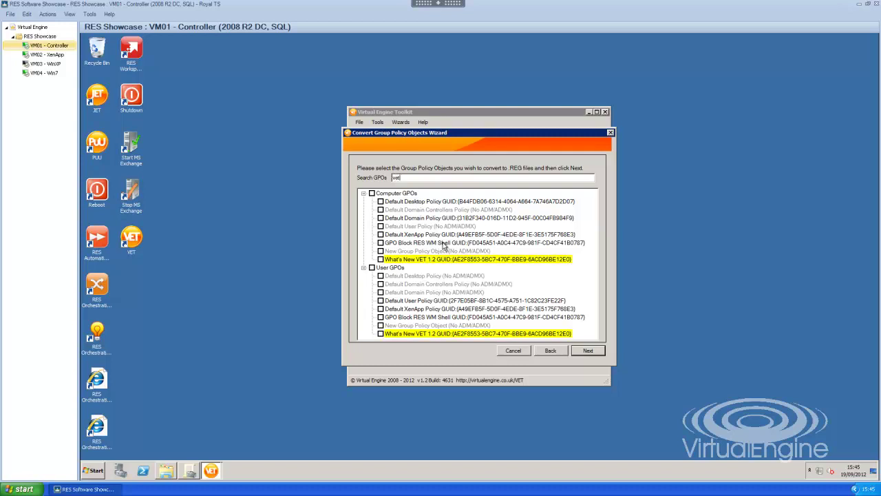
left_click(380, 333)
left_click(587, 351)
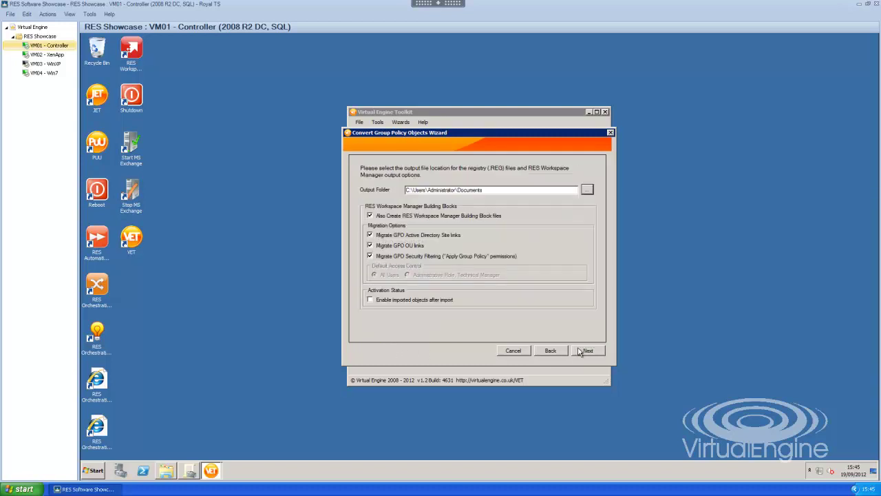
left_click(506, 191)
left_click(587, 352)
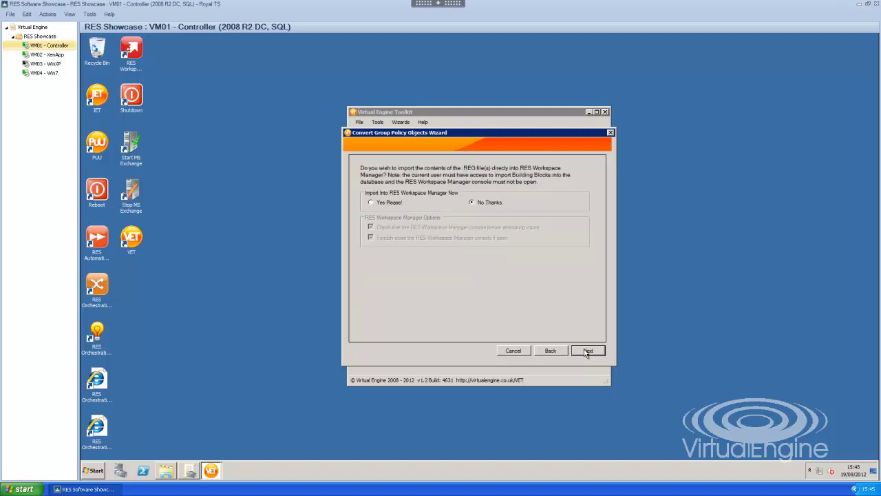
- Choose to import the results into RES Workspace Manager immediately and run the conversion
left_click(372, 203)
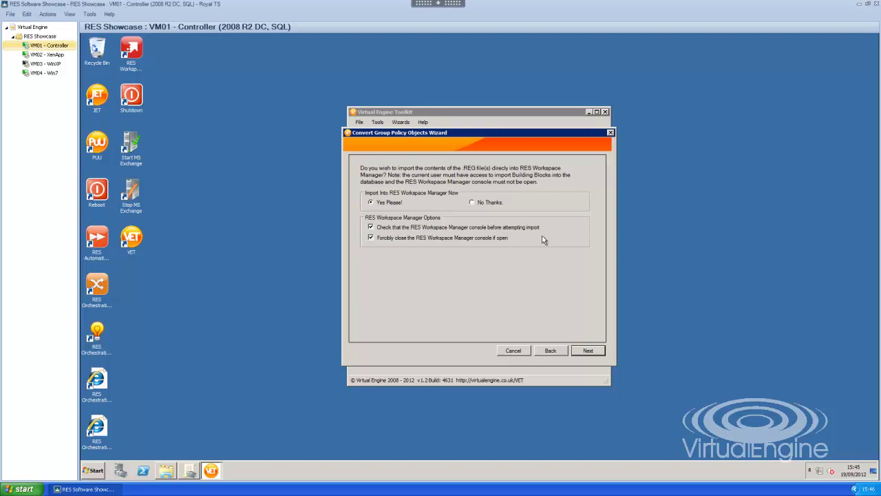
left_click(586, 351)
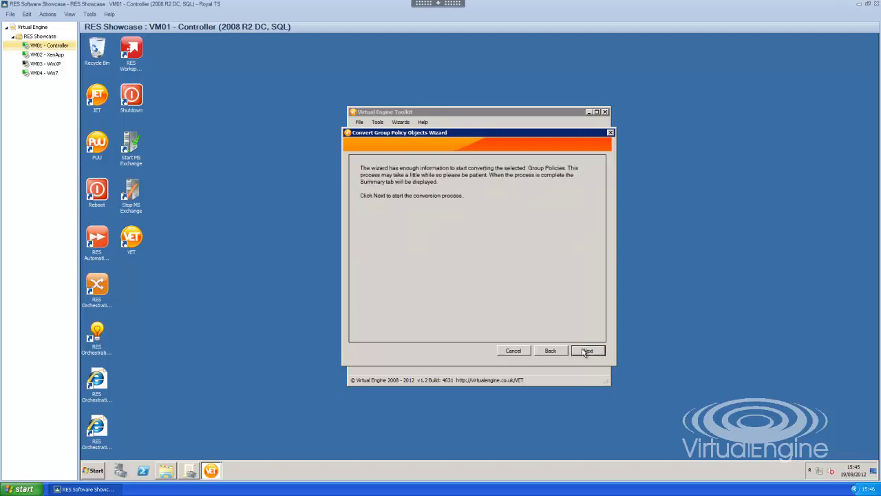
left_click(586, 351)
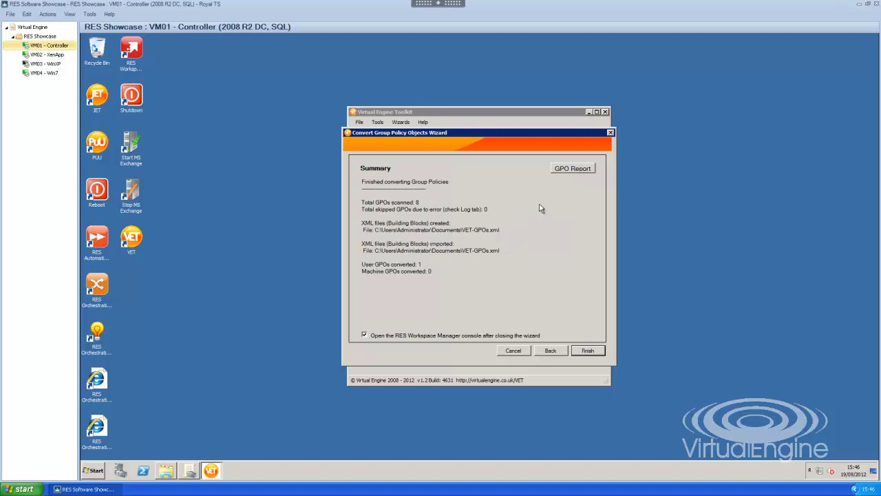
- Review the GPO report from the conversion summary and finish the wizard, letting it open the RES Workspace Manager console
left_click(572, 169)
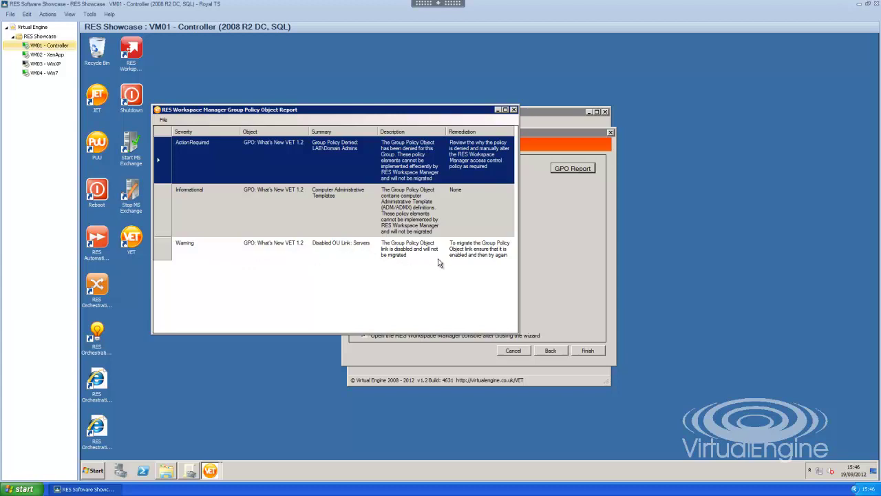
left_click(514, 110)
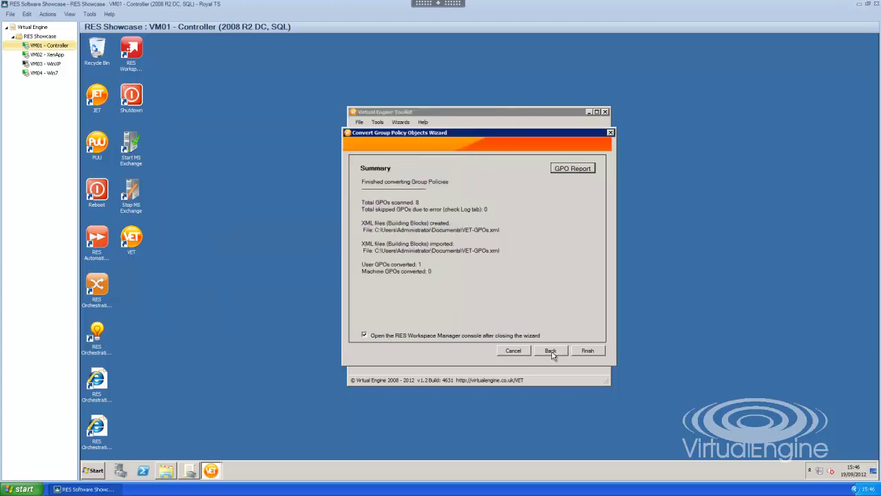
left_click(588, 352)
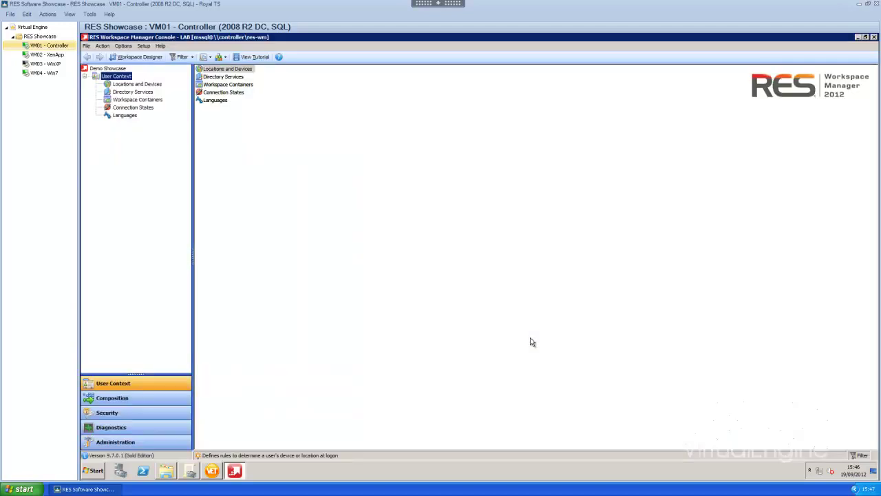
- Open the imported What's New VET 1.2 setting from the User Registry actions under Composition for editing
left_click(139, 400)
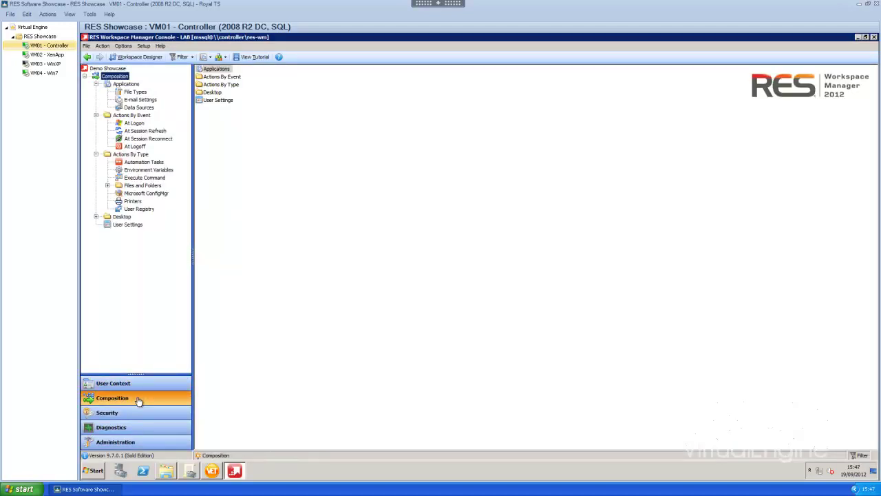
left_click(139, 209)
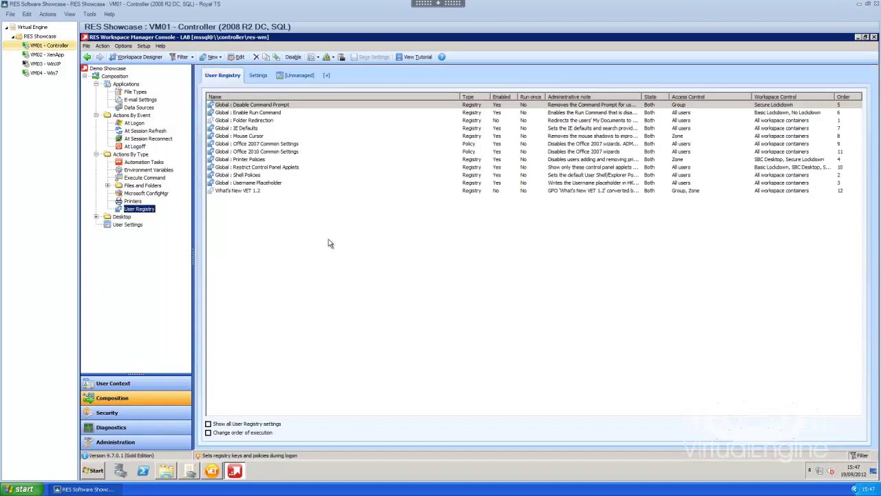
left_click(235, 192)
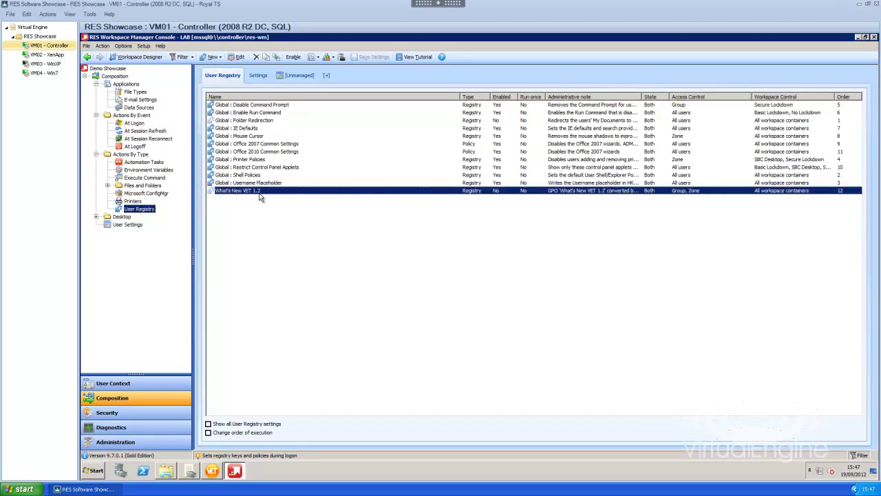
double_click(405, 193)
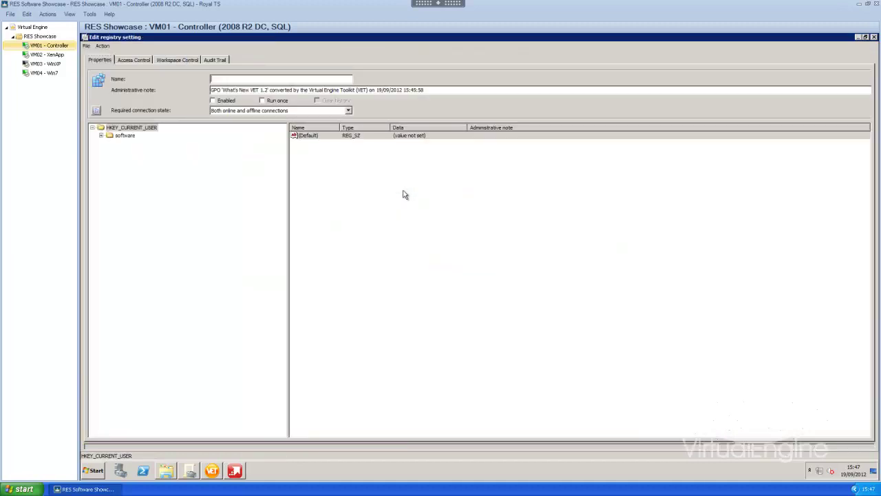
- Expand the setting's registry tree to software\policies\microsoft\office\14.0\word\options\assist and examine the values in that key
left_click(101, 135)
left_click(110, 144)
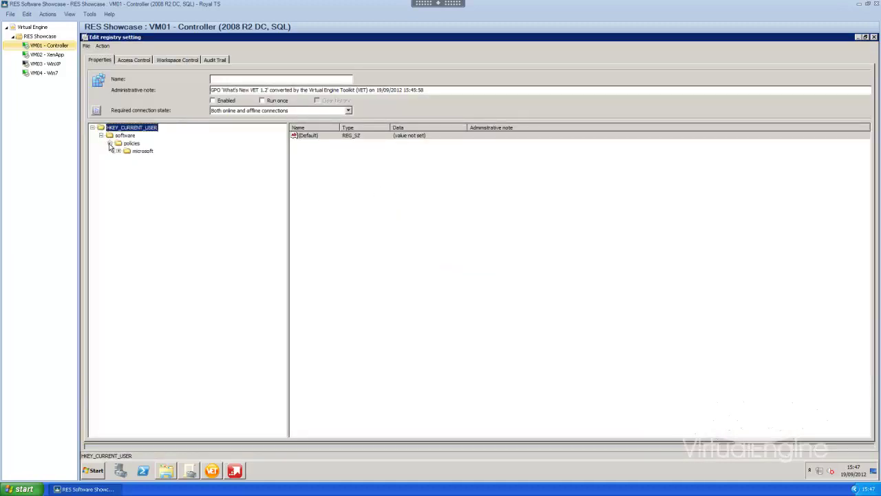
left_click(119, 151)
left_click(127, 158)
left_click(135, 166)
left_click(144, 174)
left_click(153, 182)
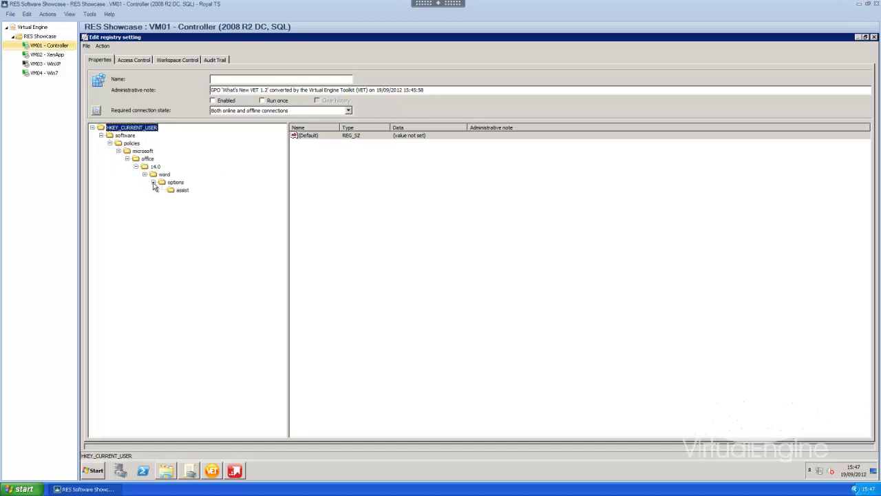
left_click(181, 191)
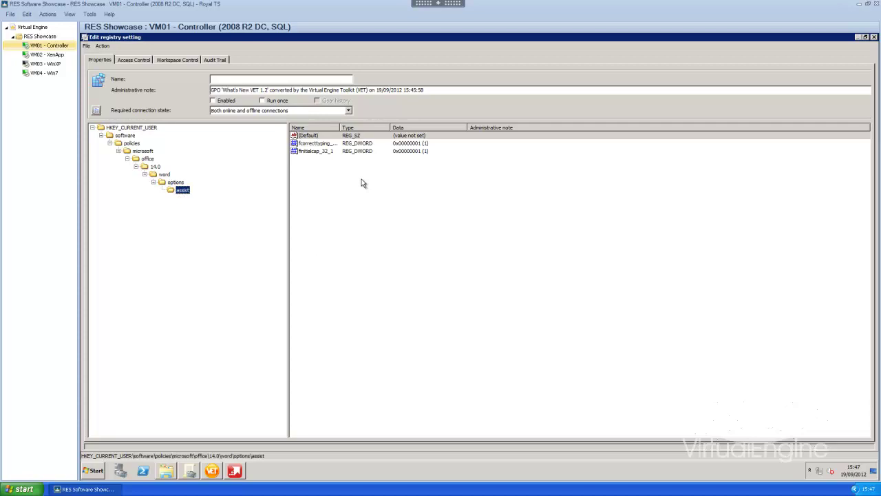
- Add a NOT in LAB\Domain Admins identity rule to the setting's access control, finding the group by searching for "domain admins"
left_click(130, 62)
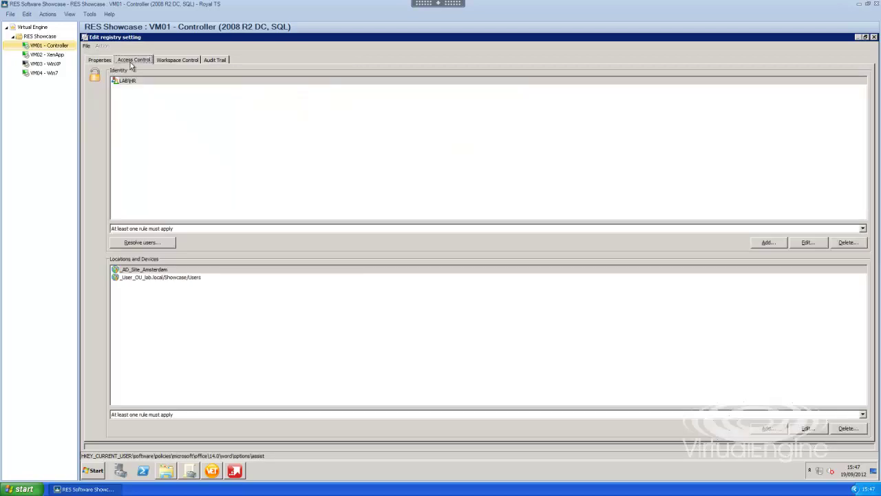
left_click(134, 83)
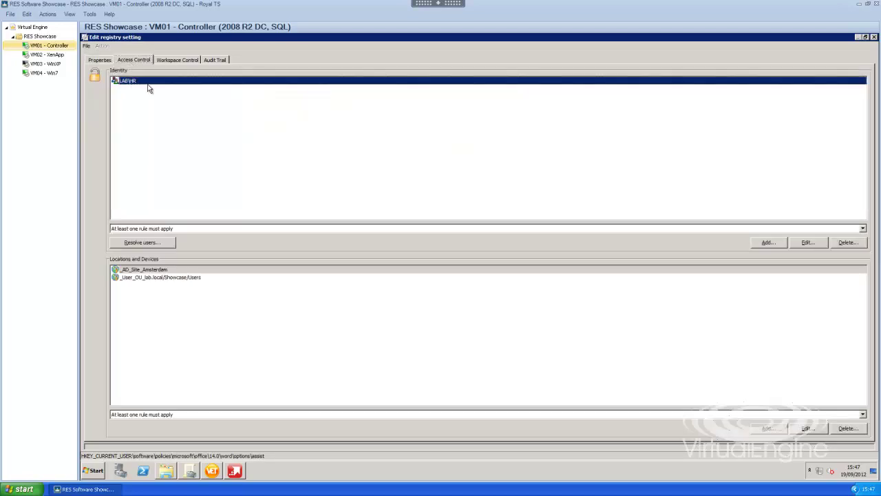
left_click(758, 244)
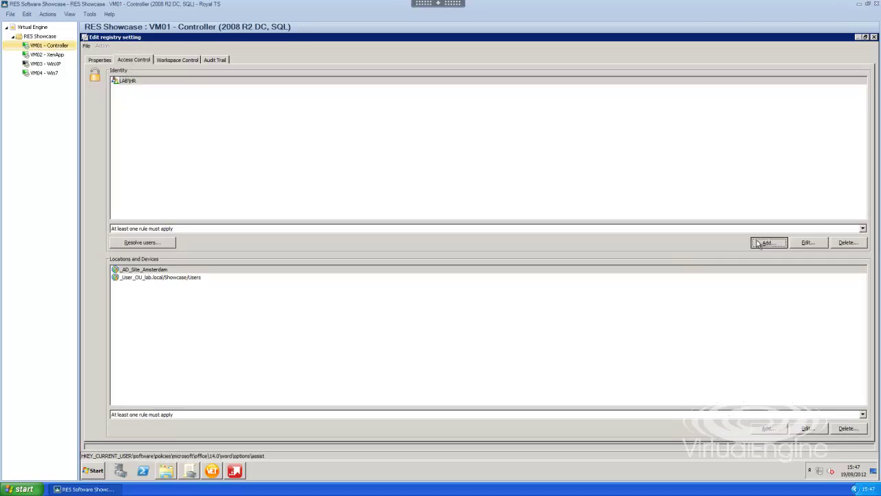
left_click(762, 252)
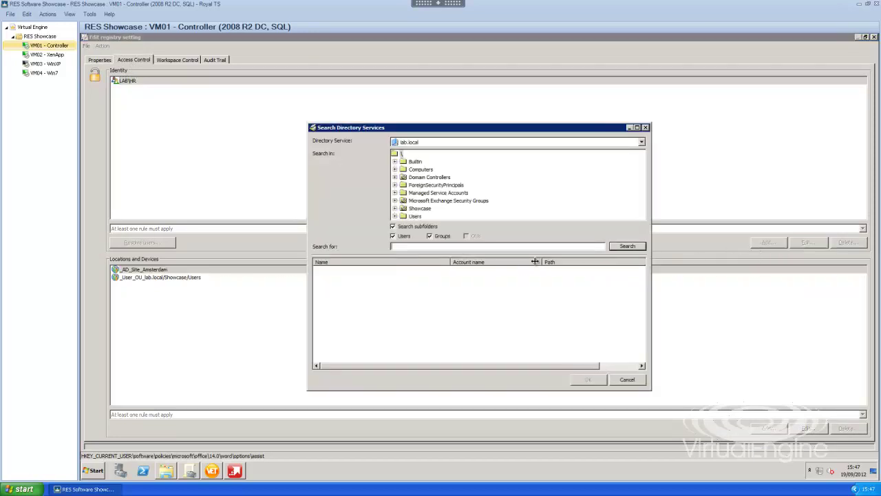
type("domain admins")
key("Return")
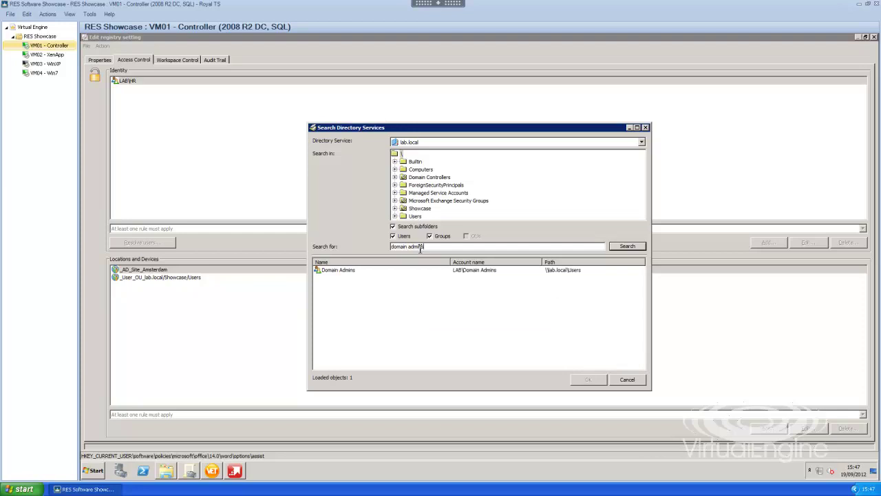
left_click(355, 275)
left_click(590, 383)
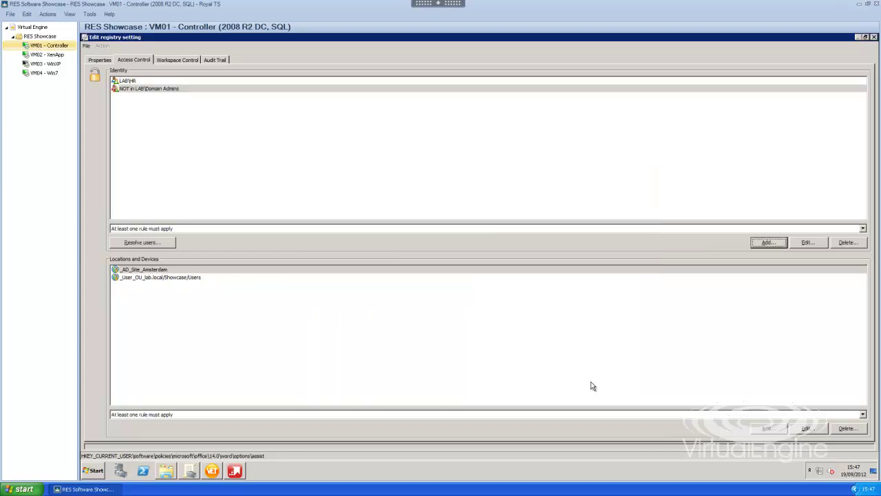
- Require all the identity rules to apply, check the assigned Amsterdam site and Users OU zones, and close the registry setting
left_click(145, 89)
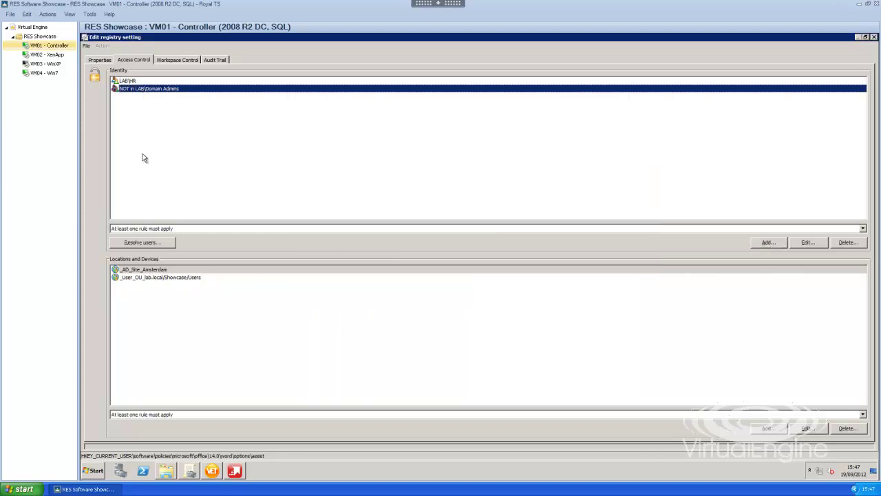
left_click(153, 228)
left_click(152, 243)
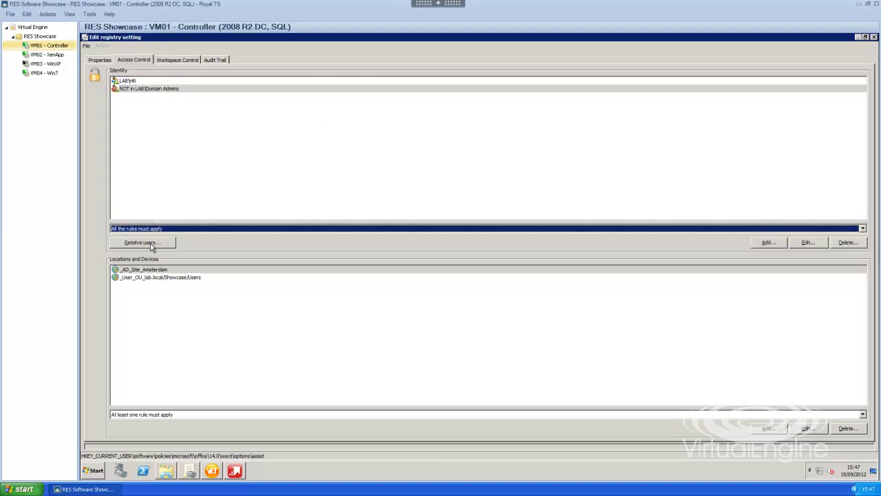
left_click(156, 272)
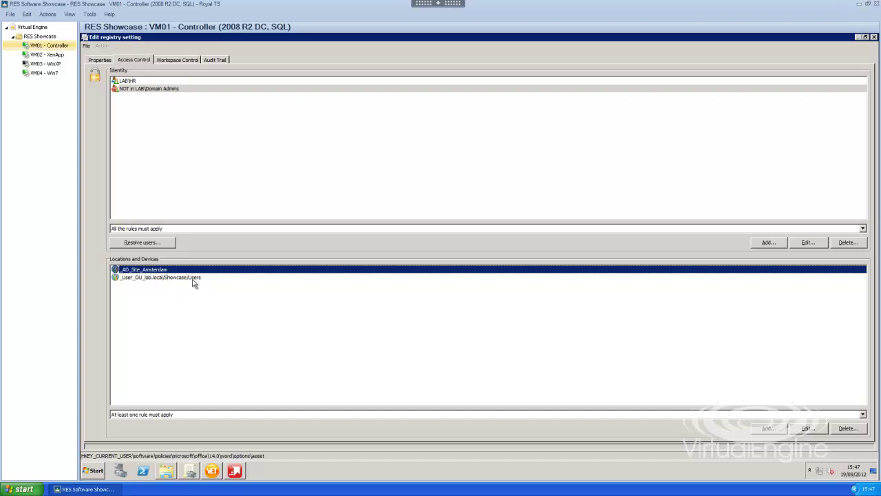
left_click(191, 278)
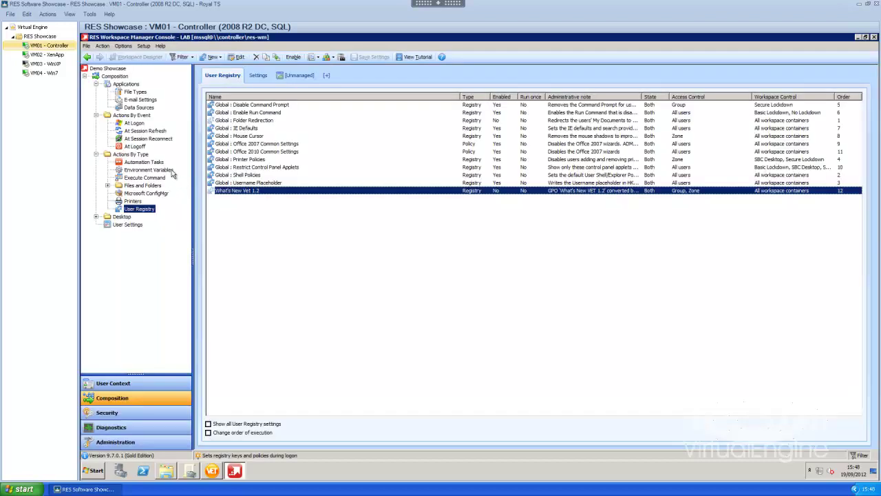
- Inspect the rules of the _AD_Site_Amsterdam zone under Locations and Devices, and close the zone
left_click(141, 385)
left_click(140, 84)
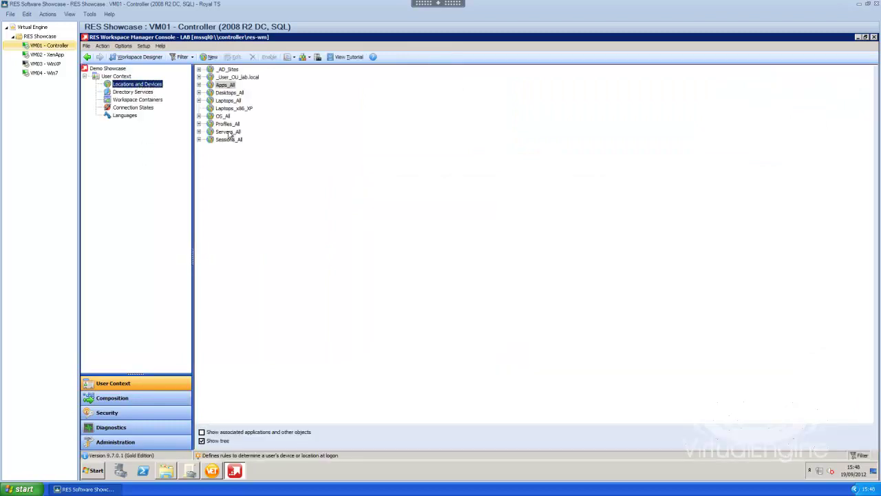
left_click(199, 70)
double_click(259, 94)
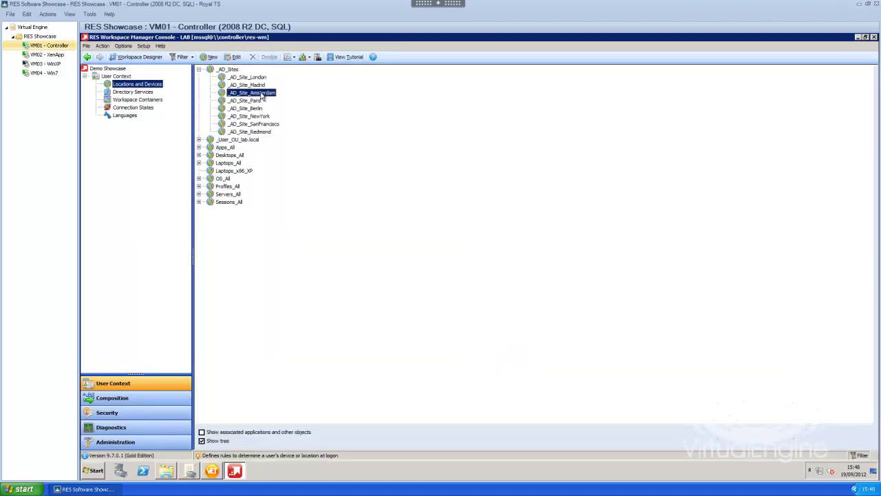
left_click(385, 162)
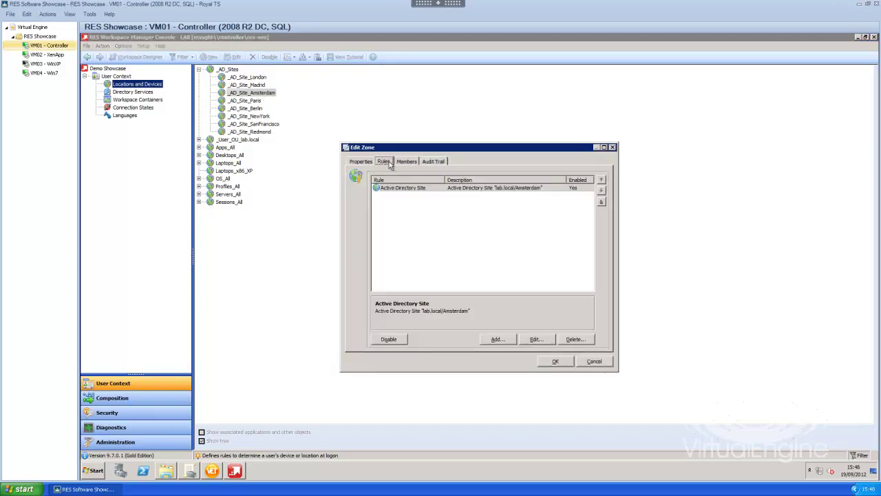
left_click(399, 189)
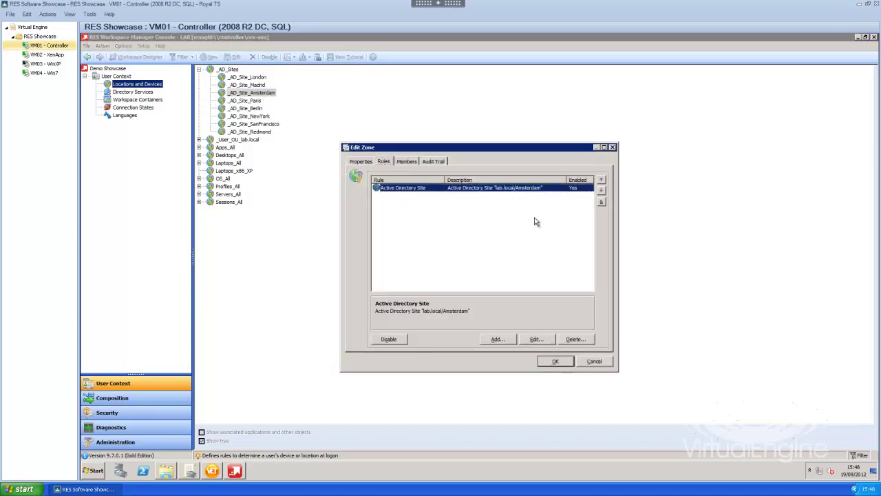
left_click(556, 361)
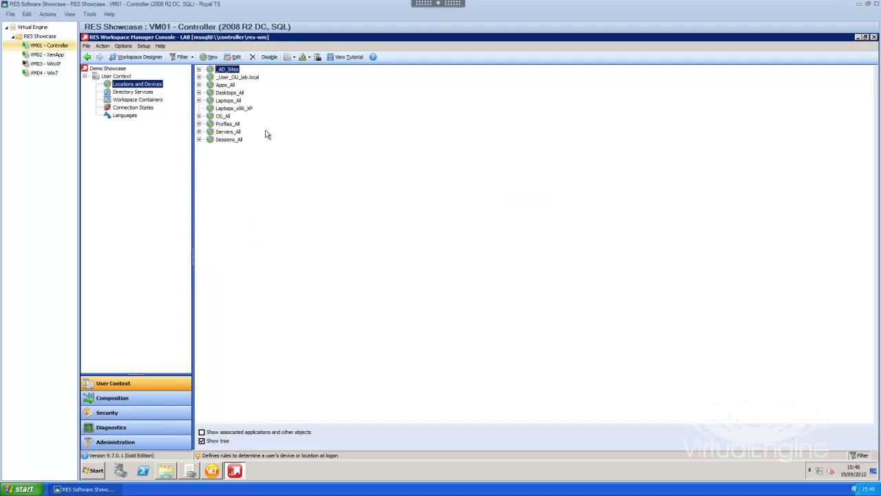
- Inspect the rules of the _User_OU_lab.local/Showcase/Users zone under Locations and Devices, and close the zone
left_click(200, 77)
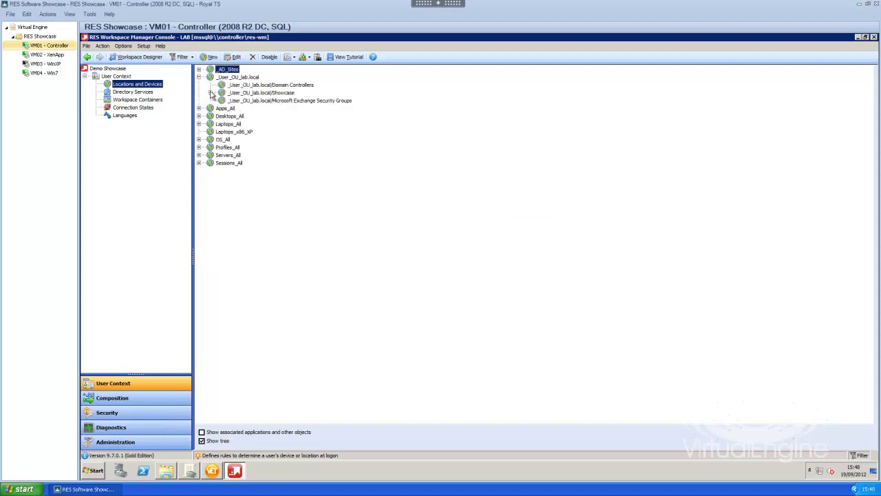
left_click(210, 93)
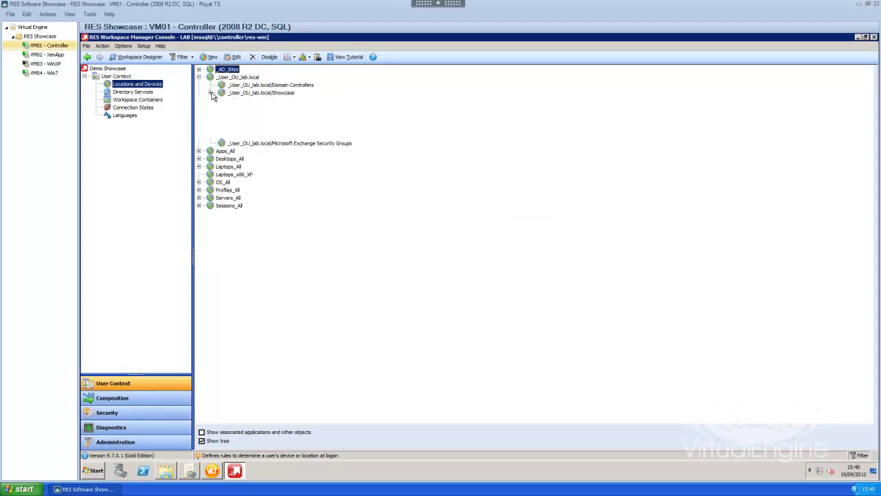
left_click(292, 148)
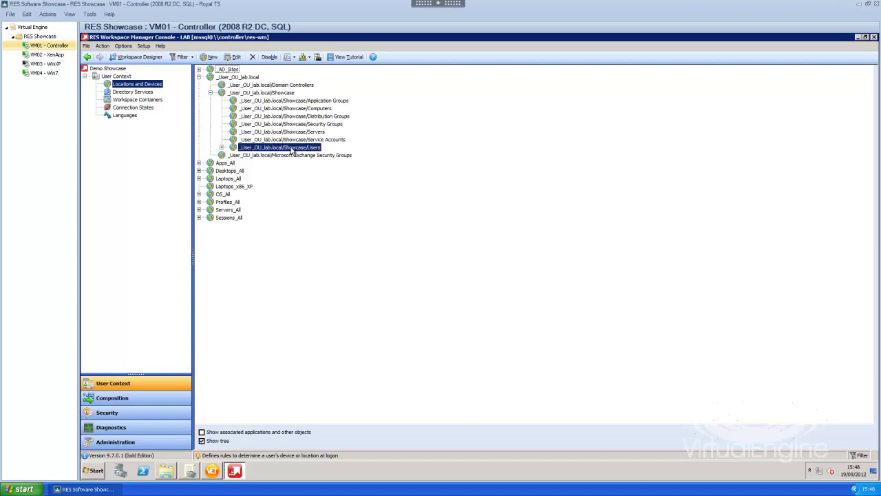
double_click(258, 148)
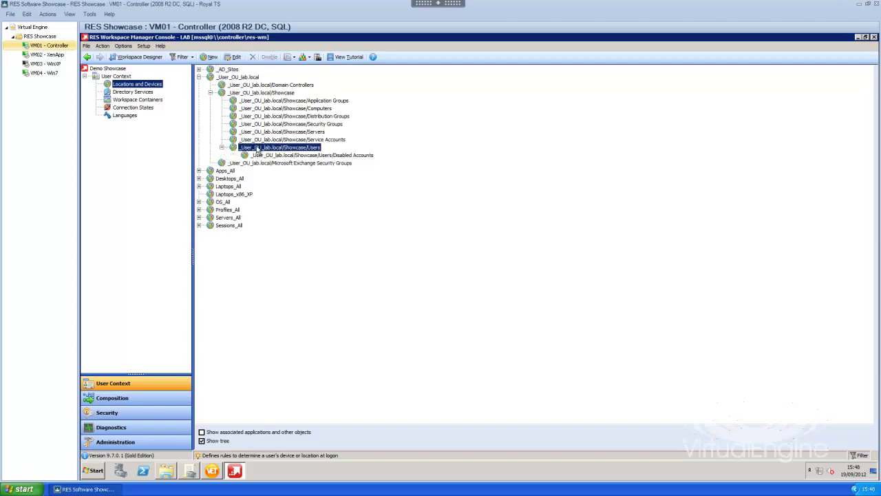
right_click(297, 150)
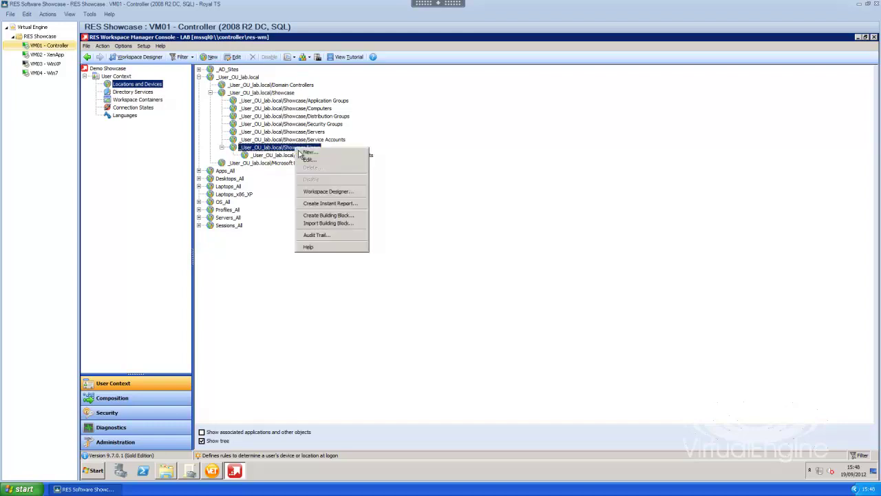
left_click(307, 156)
left_click(387, 162)
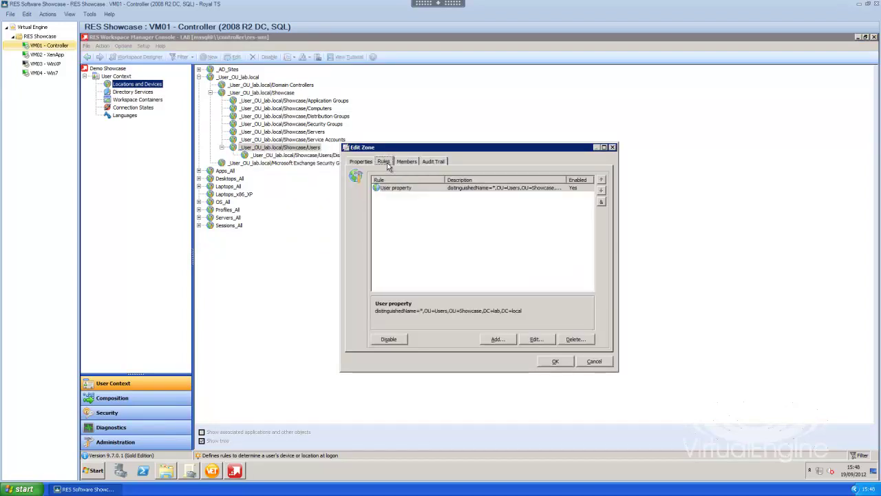
left_click(390, 190)
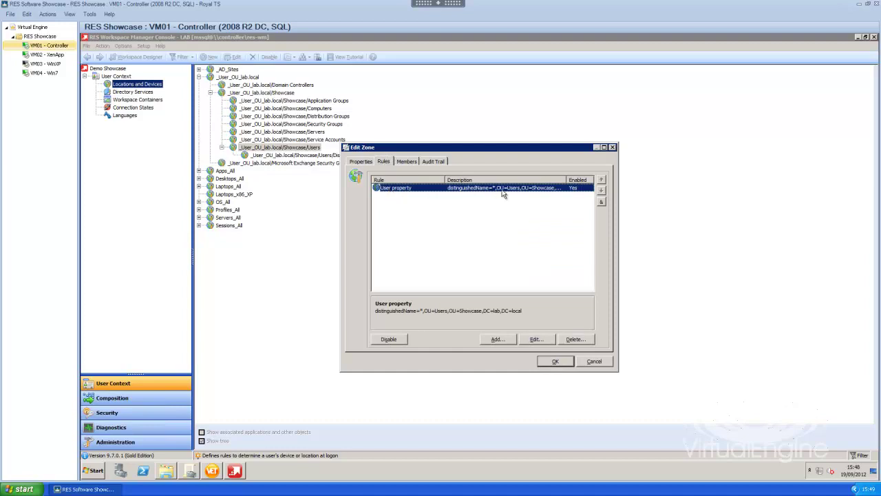
left_click(552, 364)
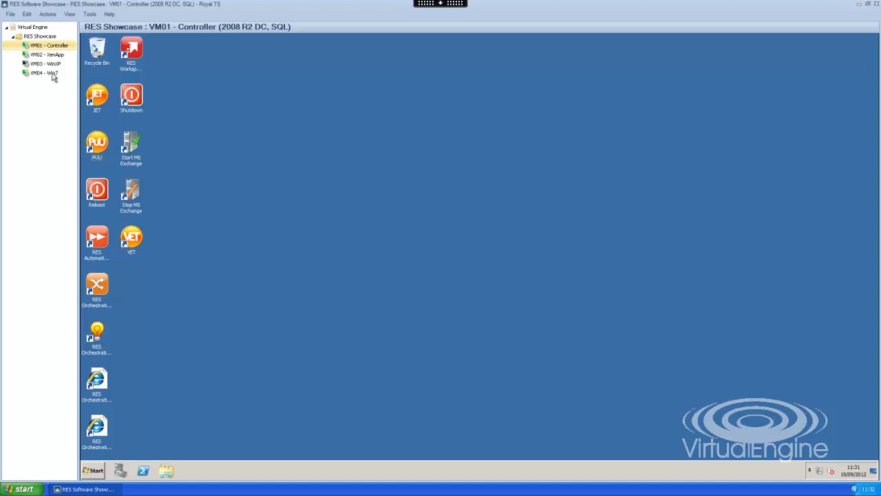
- Launch the XenApp Desktop on VM04 - Win7 and open Region and Language by searching its Control Panel for "reg"
left_click(44, 73)
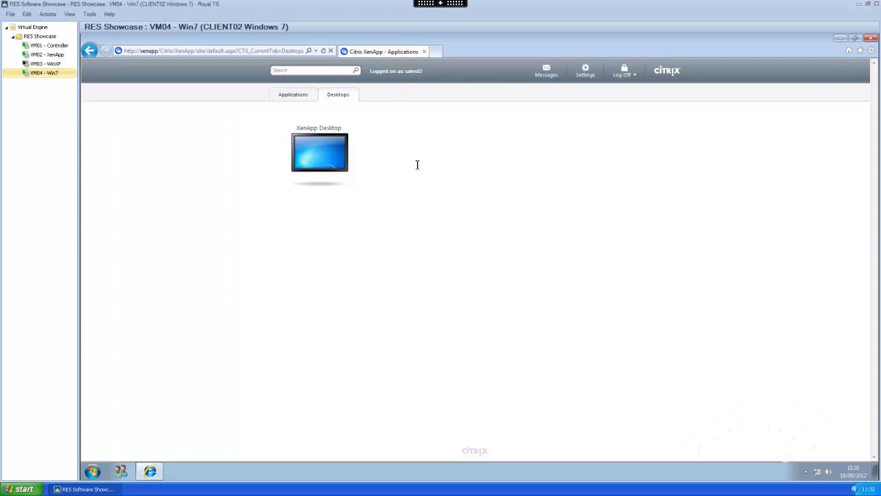
left_click(321, 156)
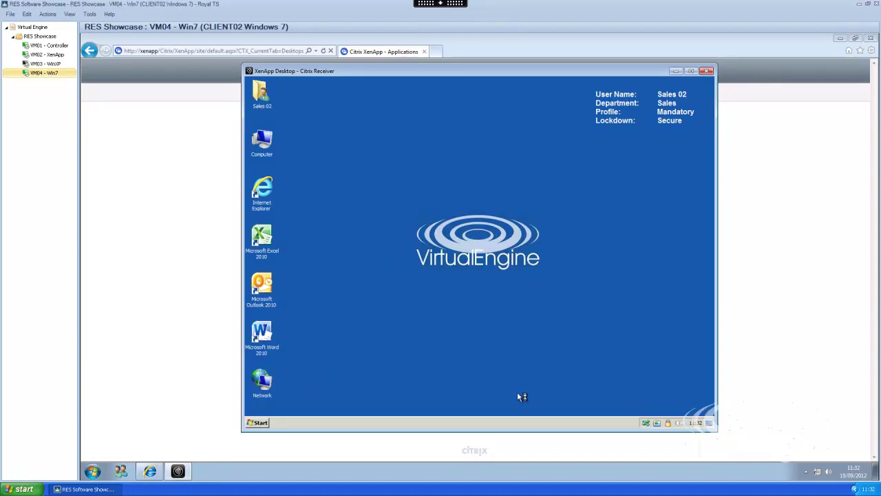
left_click(264, 424)
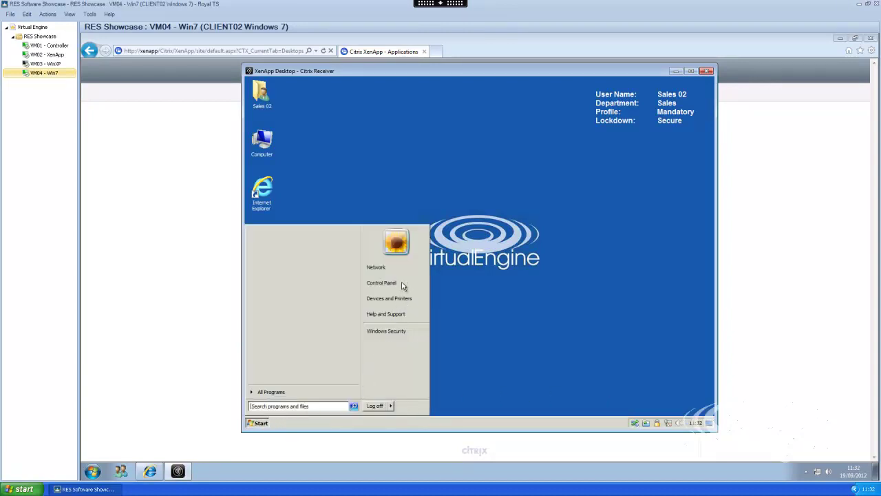
left_click(381, 283)
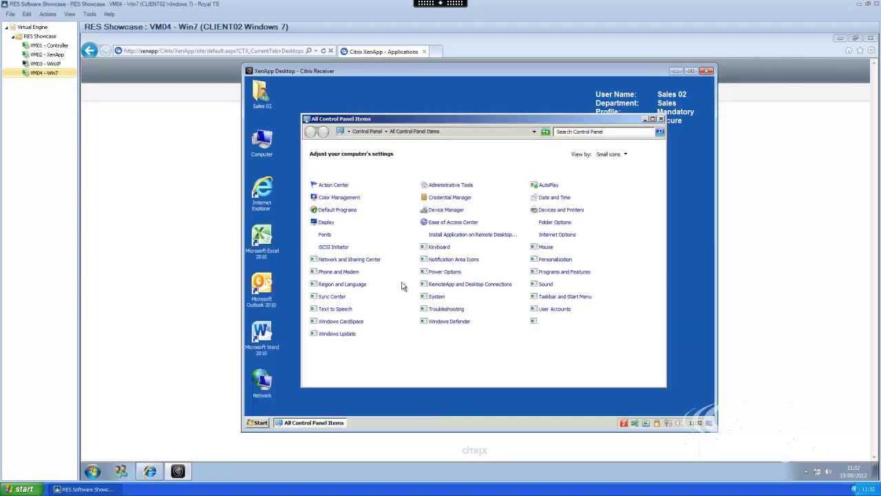
left_click(616, 132)
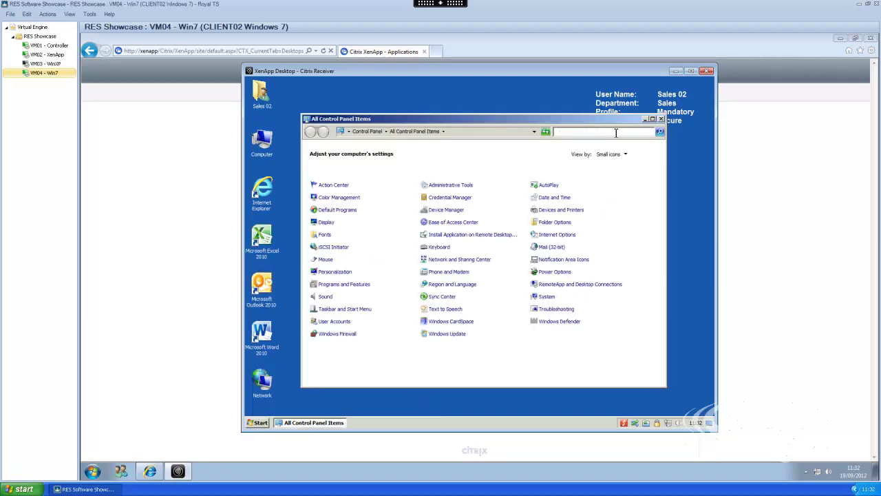
type("reg")
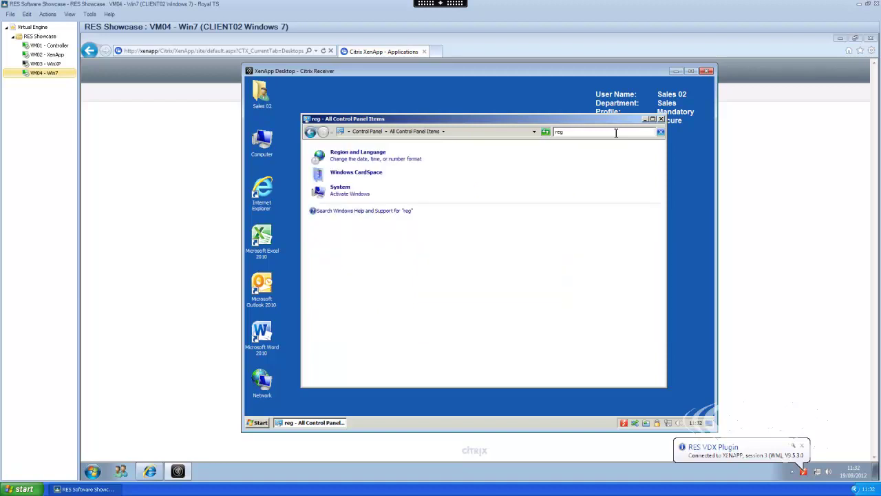
left_click(361, 153)
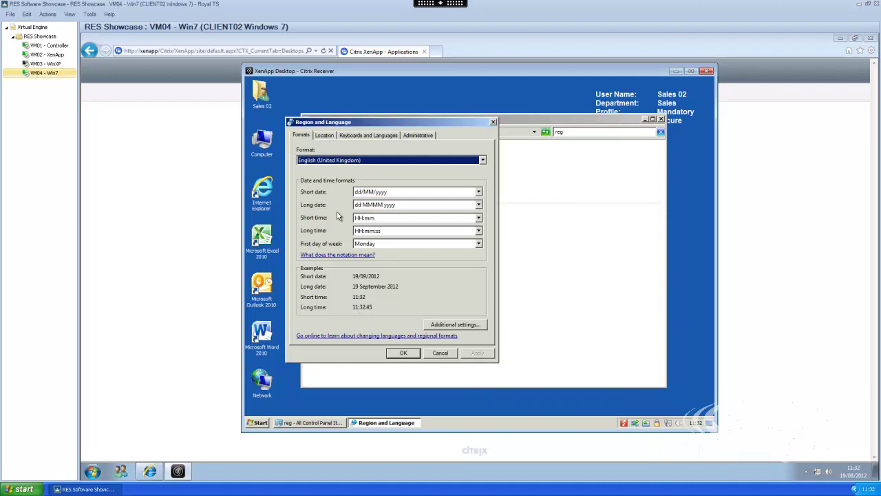
- Check the session's current location and keyboard input languages, and close Region and Language and Control Panel
left_click(331, 136)
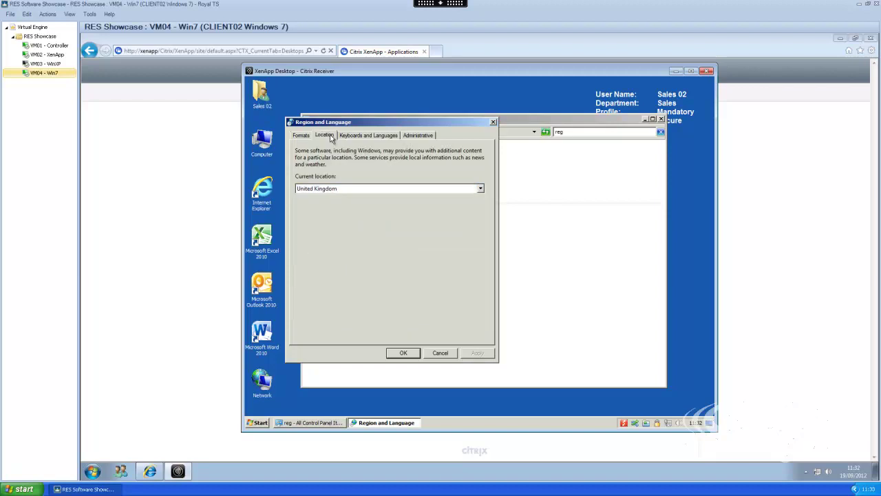
left_click(370, 136)
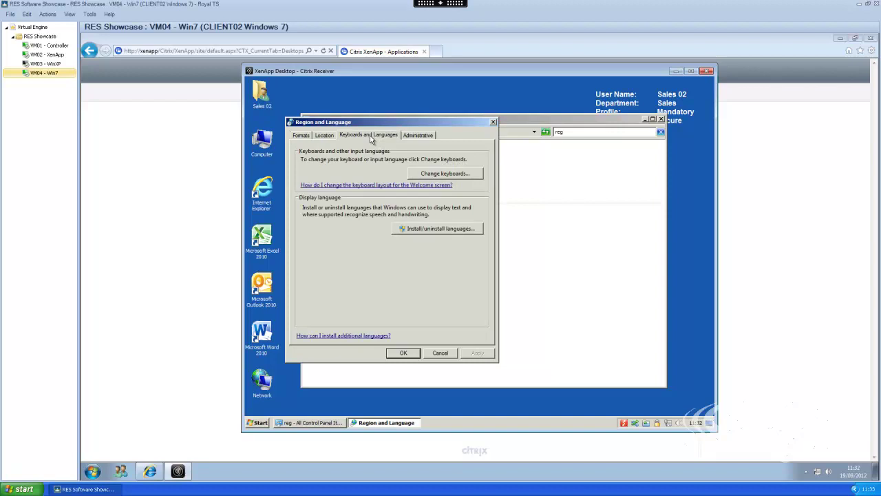
left_click(445, 176)
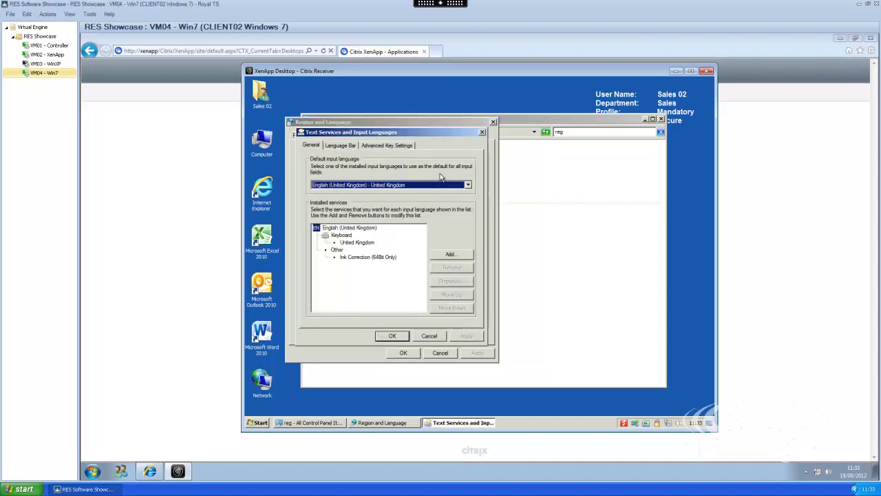
left_click(391, 336)
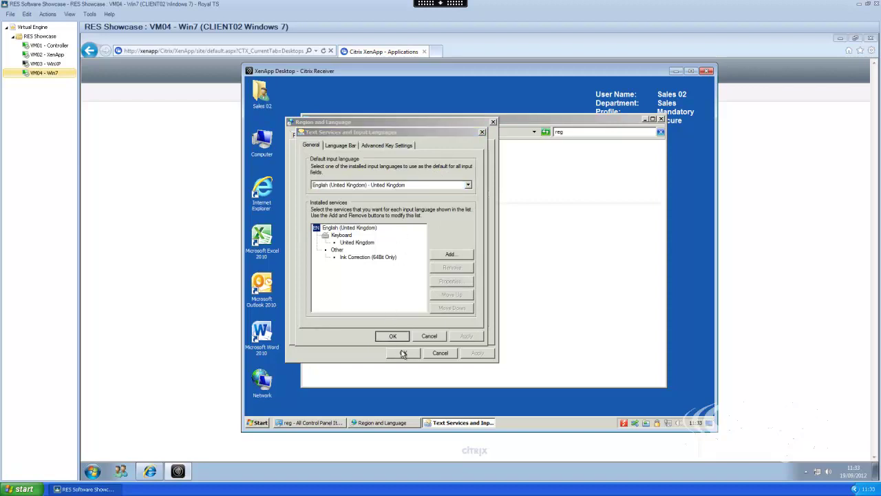
left_click(404, 353)
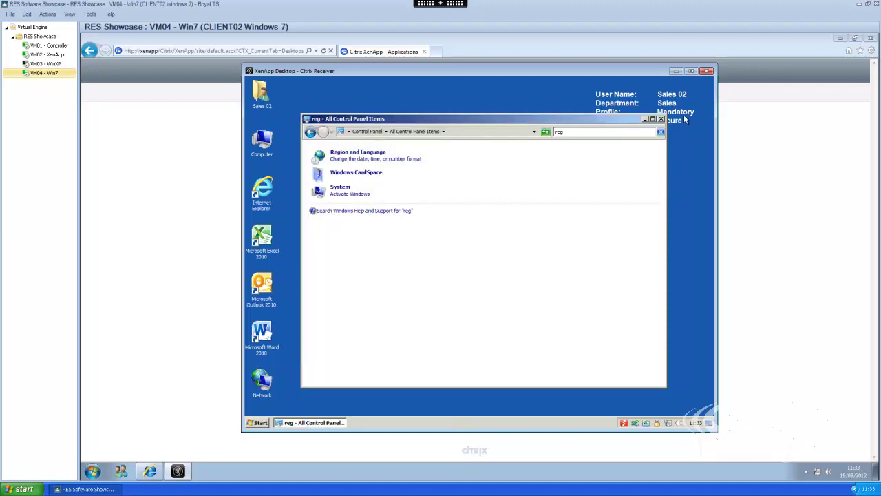
left_click(662, 119)
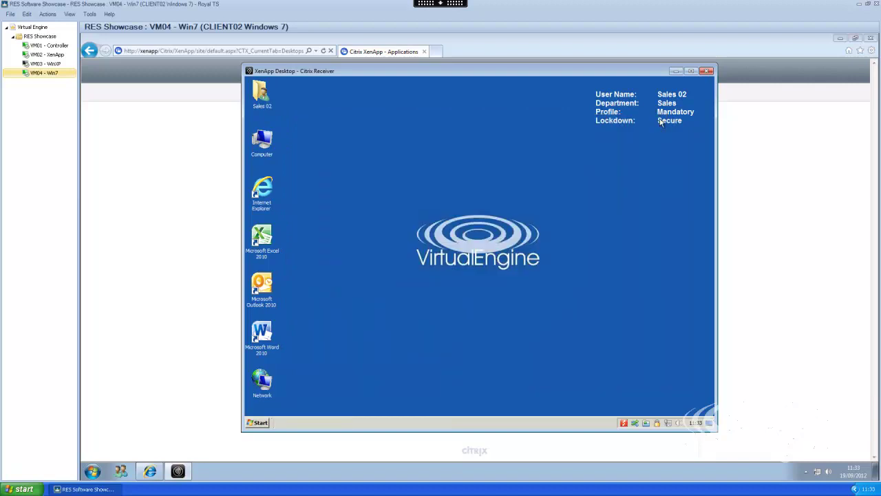
- Log off the XenApp Desktop session and open the Profile Update Utility (PUU) on VM01 - Controller
left_click(261, 422)
left_click(375, 406)
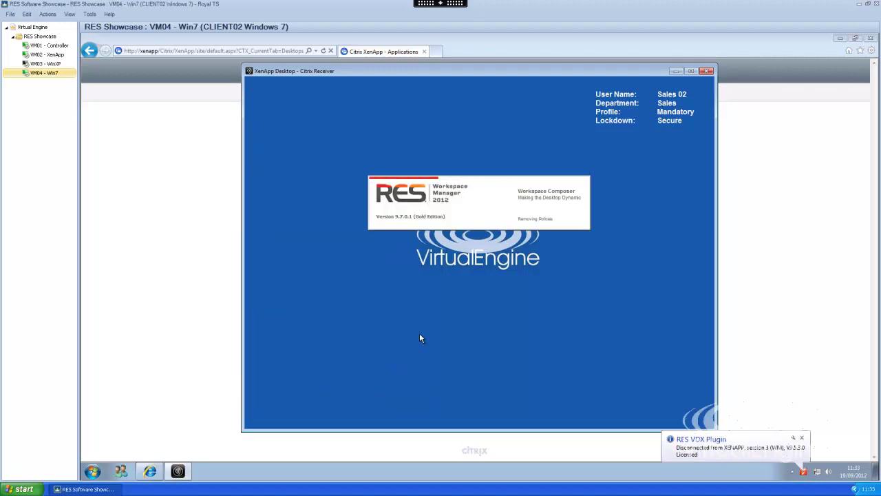
left_click(62, 47)
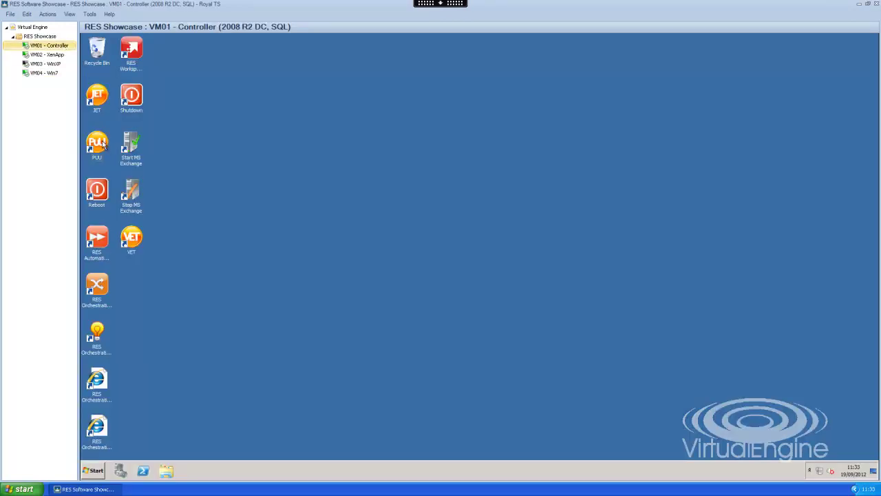
double_click(100, 144)
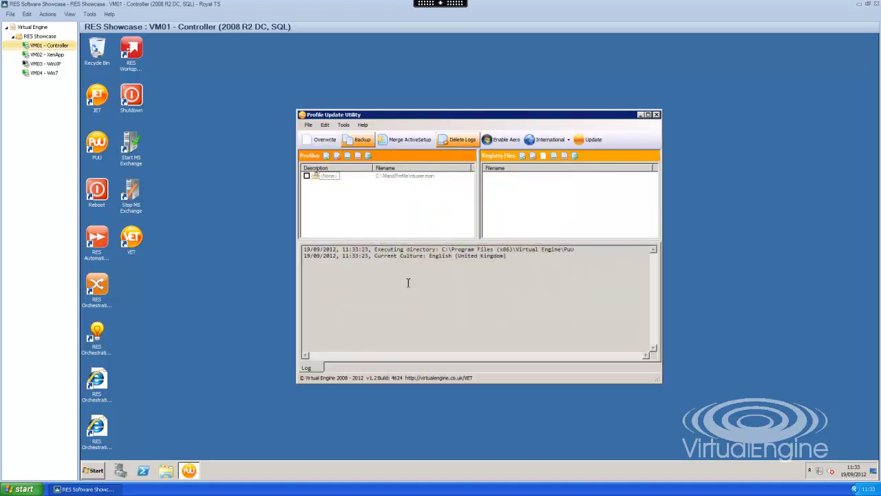
- Update the C:\MandProfile\ntuser.man profile with Aero enabled and English (US) international settings, and close the Profile Update Utility
left_click(307, 176)
left_click(502, 142)
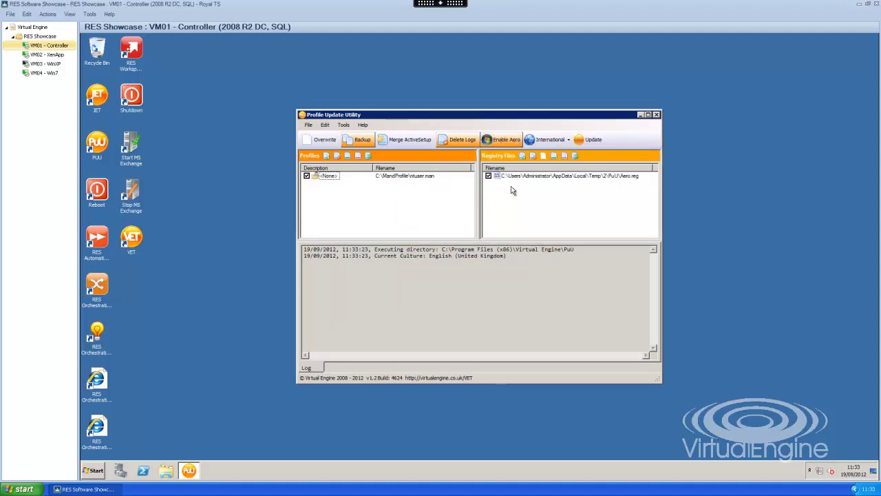
left_click(568, 140)
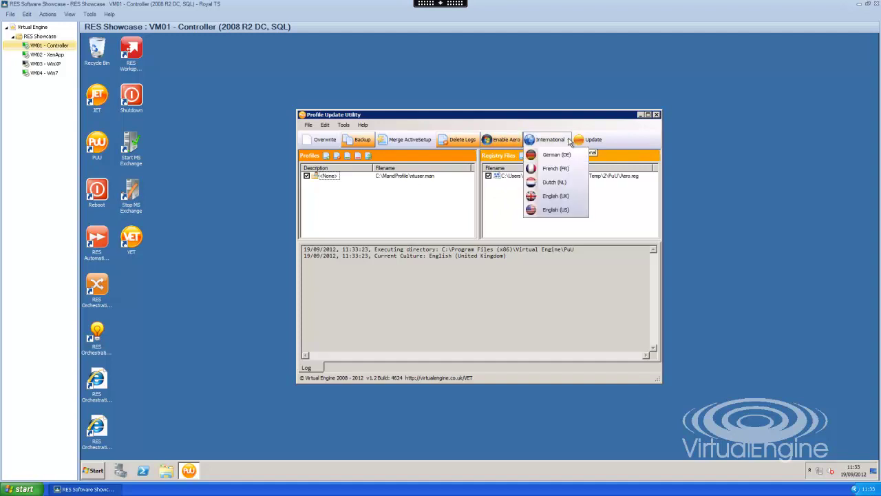
left_click(560, 210)
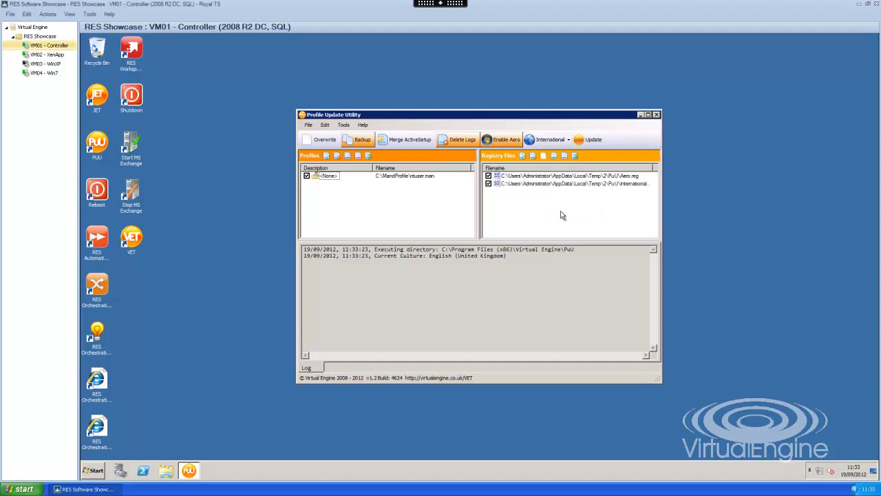
left_click(595, 139)
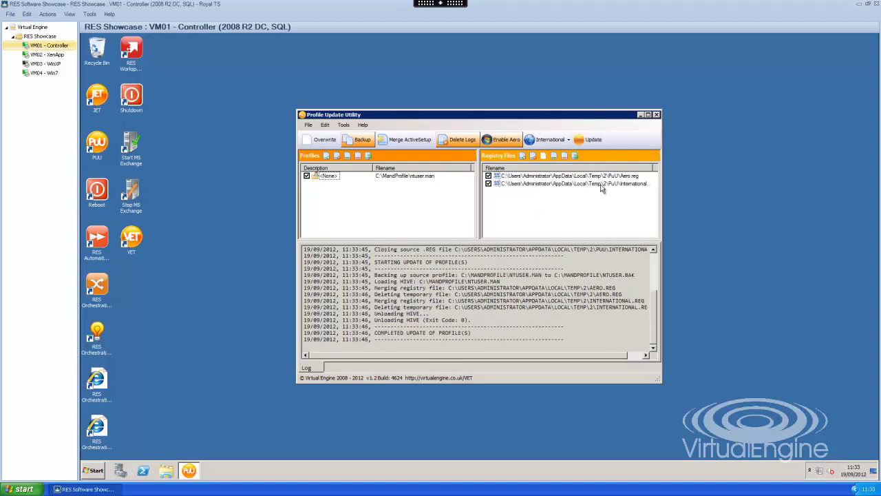
left_click(656, 115)
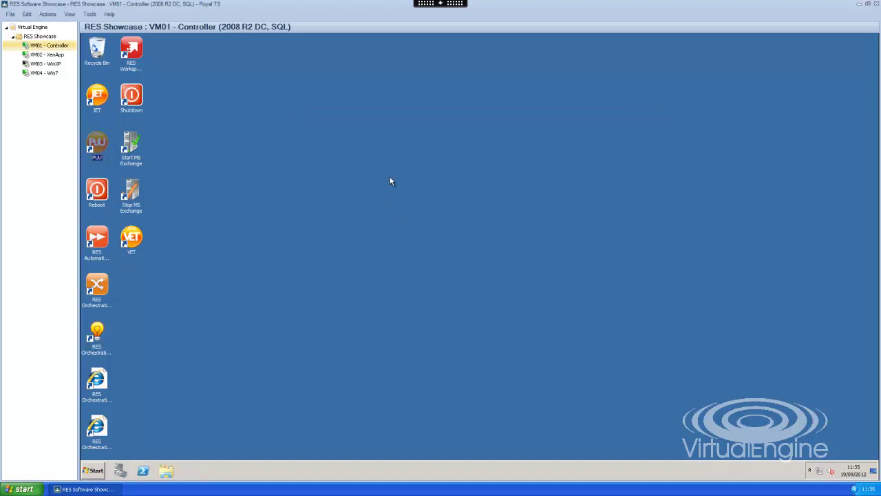
- Start a new XenApp Desktop session on VM04 - Win7 and open Region and Language by searching Control Panel for "reg"
left_click(44, 73)
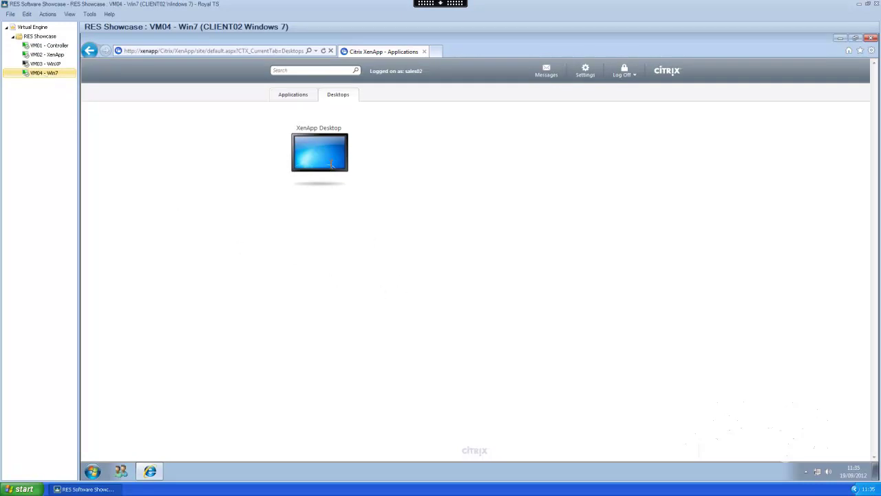
left_click(329, 183)
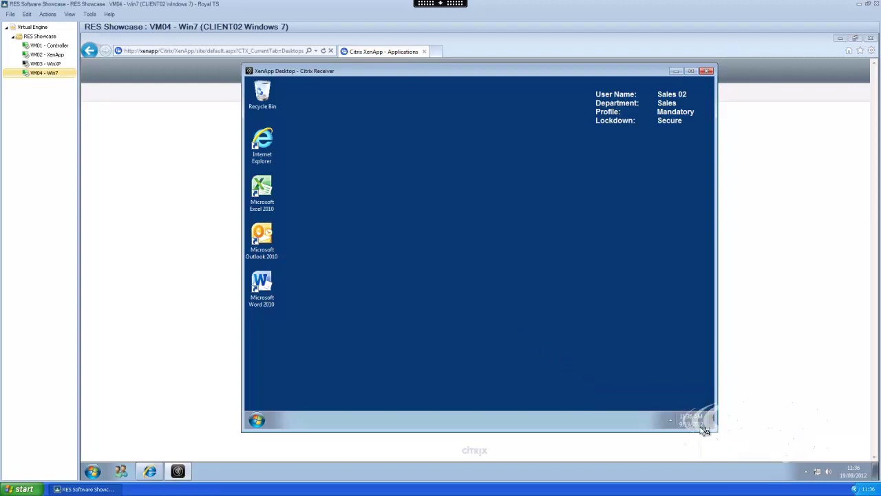
left_click(257, 420)
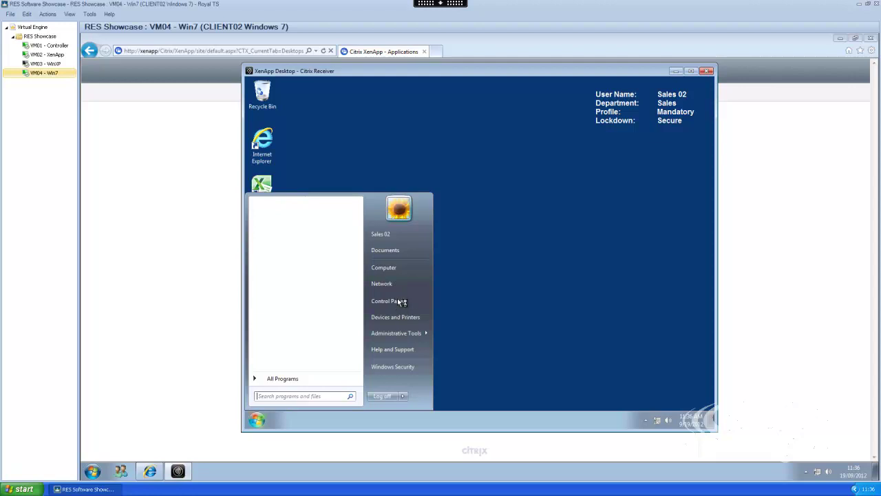
left_click(398, 301)
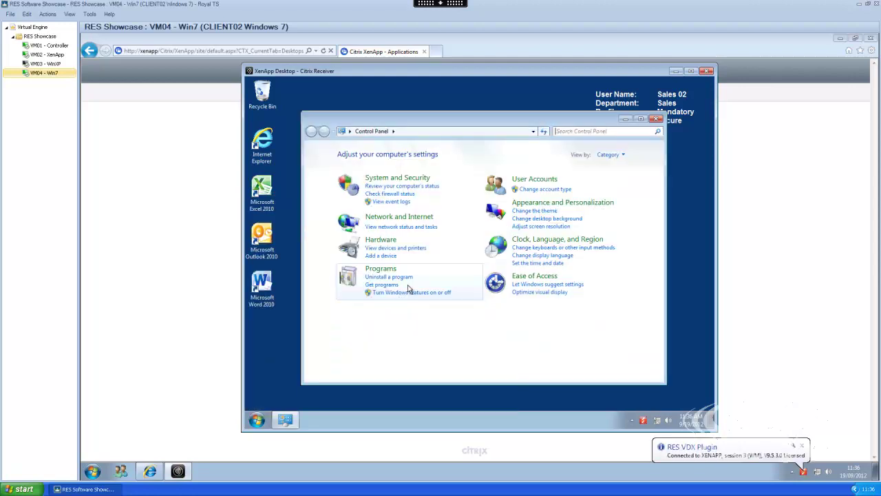
left_click(599, 131)
type("reg")
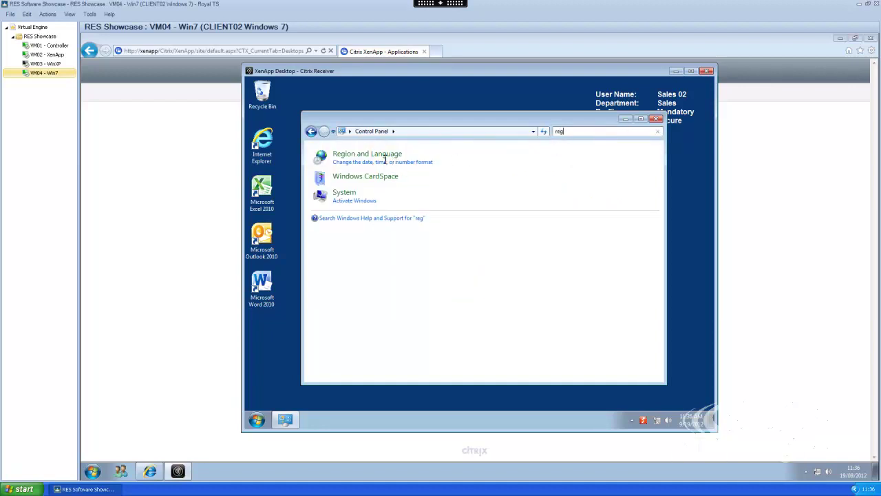
left_click(384, 158)
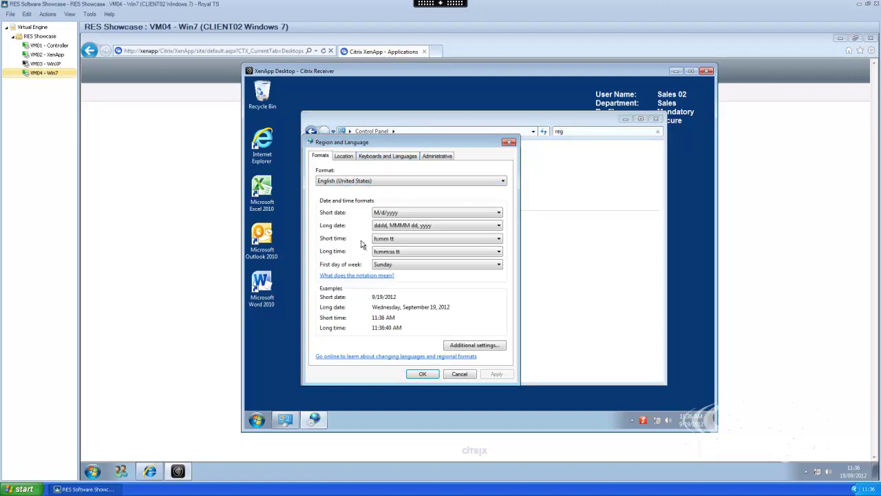
- Check the new session's location and keyboard input languages against the updated profile, and close the Region and Language and Control Panel windows
left_click(345, 157)
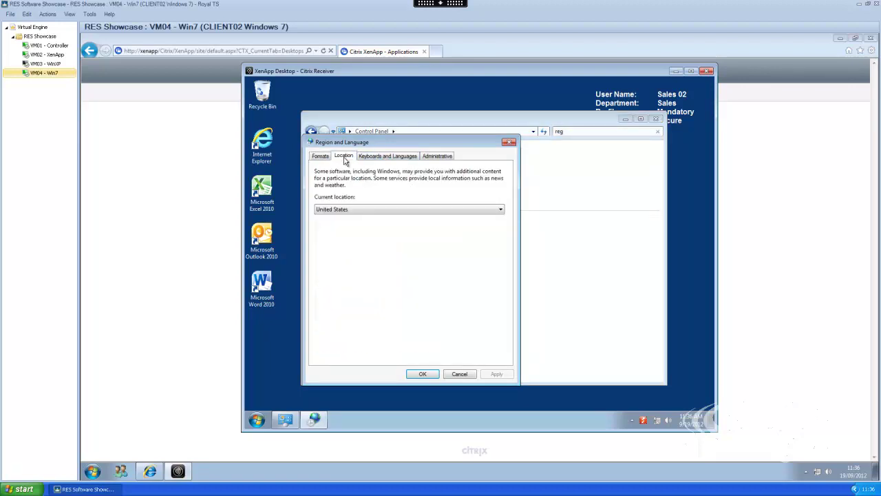
left_click(379, 158)
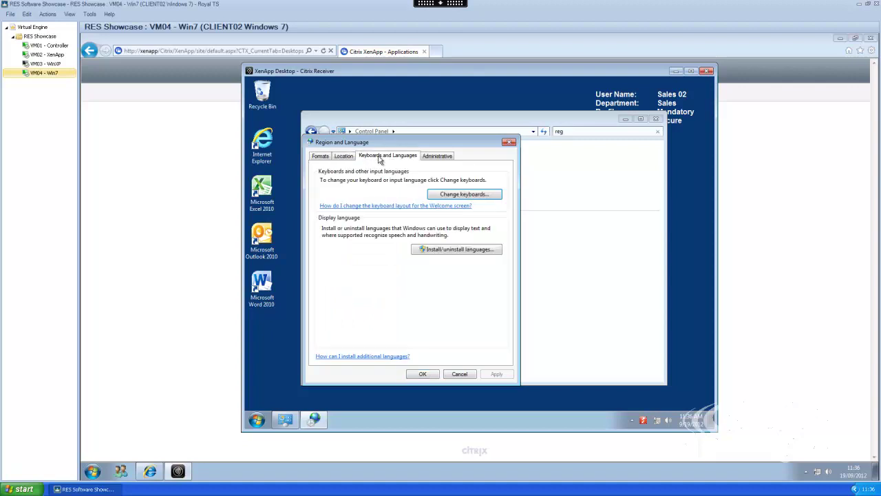
left_click(459, 195)
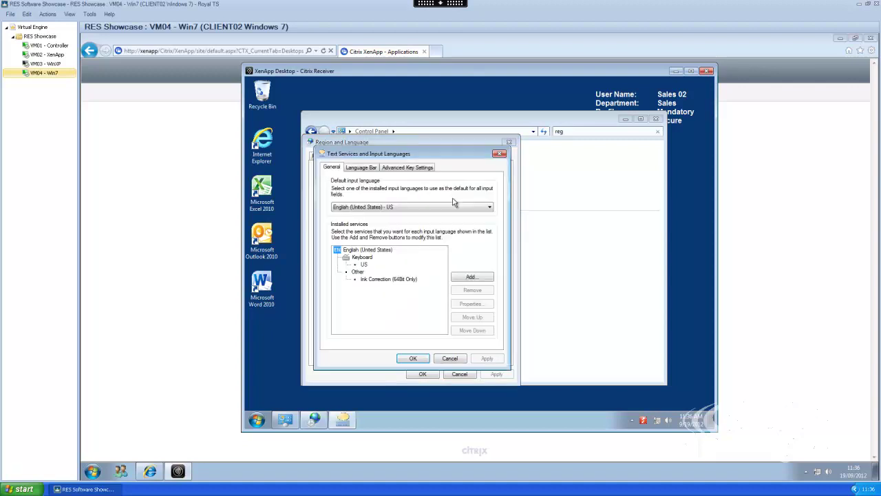
left_click(412, 358)
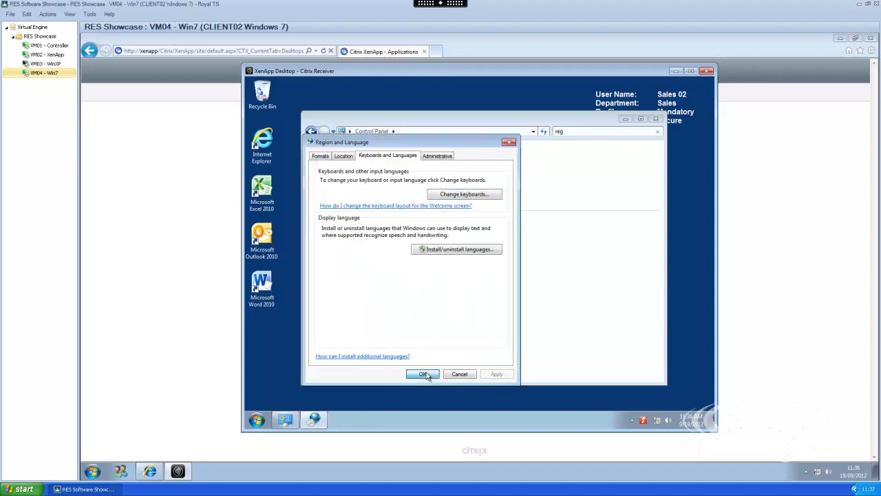
left_click(423, 374)
left_click(657, 118)
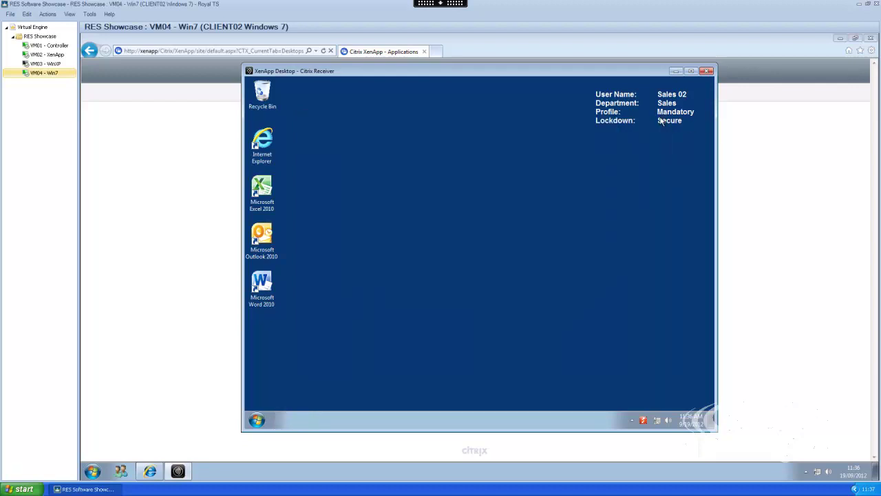